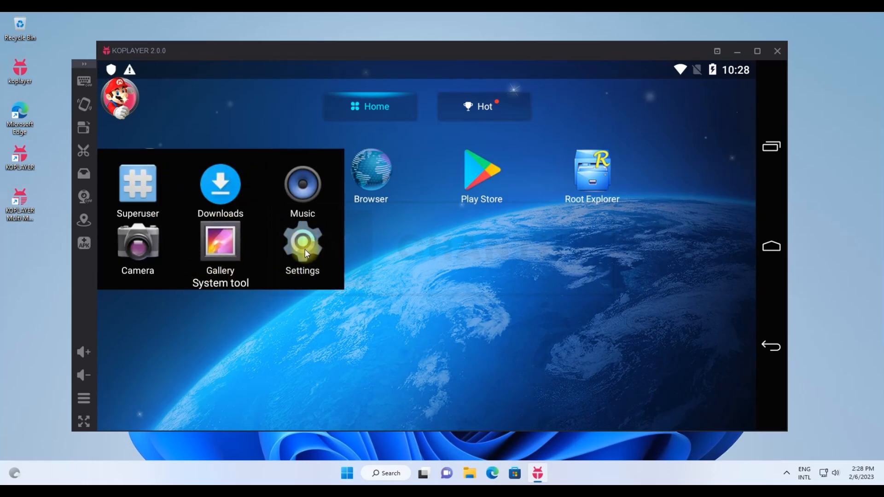
# Step: Review the emulated device's details in the Android settings under About tablet, and return to the home screen
pyautogui.click(305, 251)
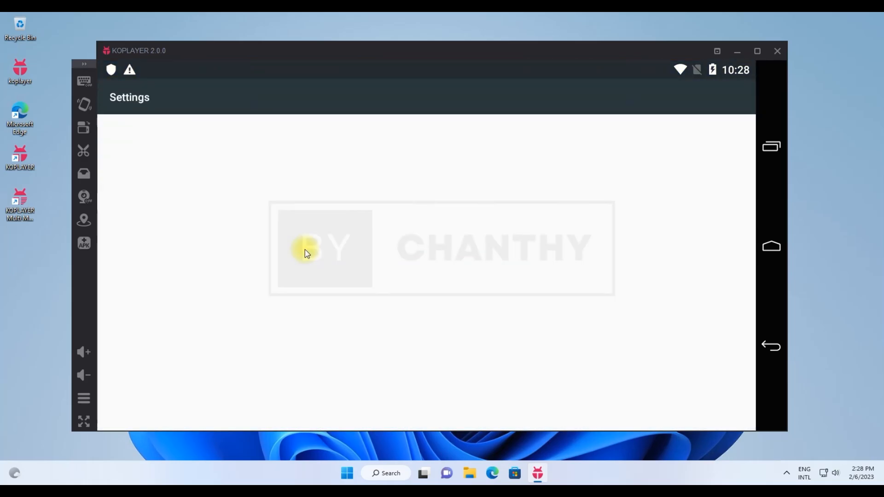
pyautogui.scroll(-3, 677, 263)
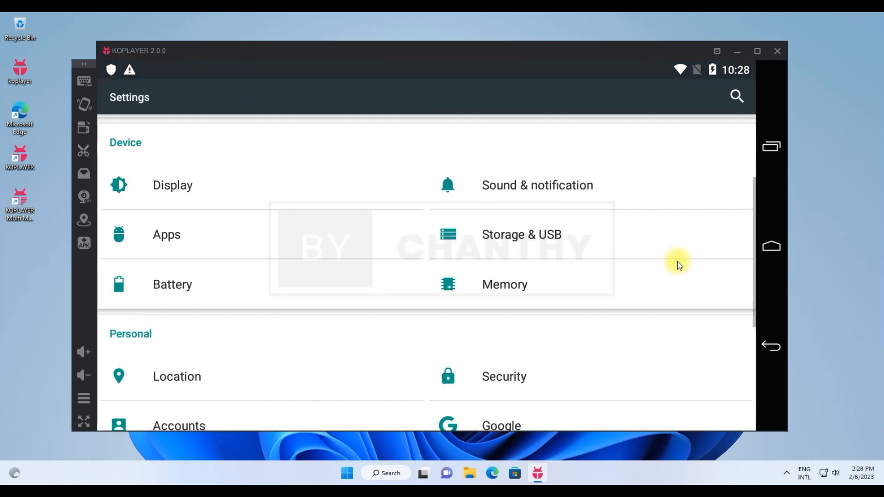
pyautogui.scroll(-3, 676, 263)
pyautogui.click(507, 407)
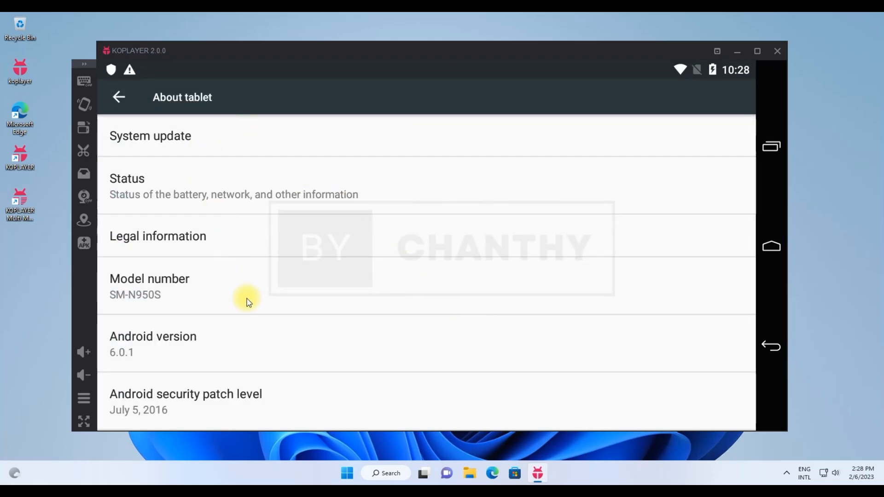
pyautogui.scroll(-5, 248, 301)
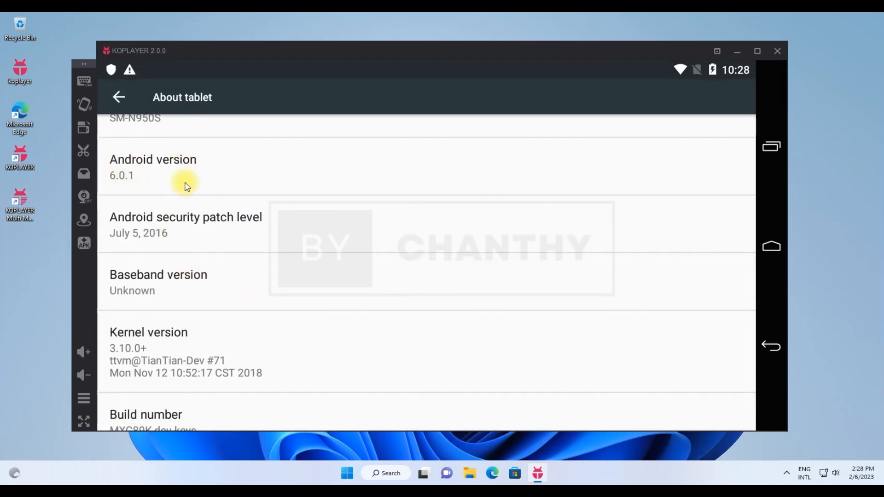
pyautogui.scroll(-1, 233, 277)
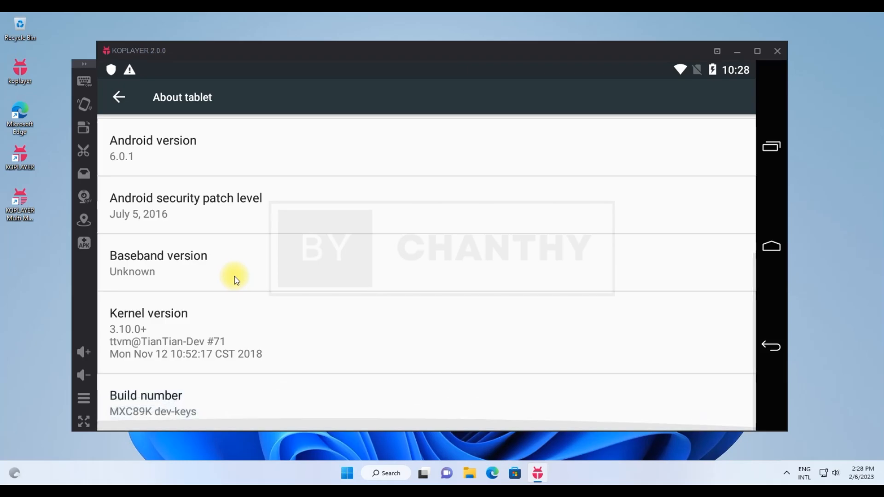
pyautogui.scroll(6, 234, 277)
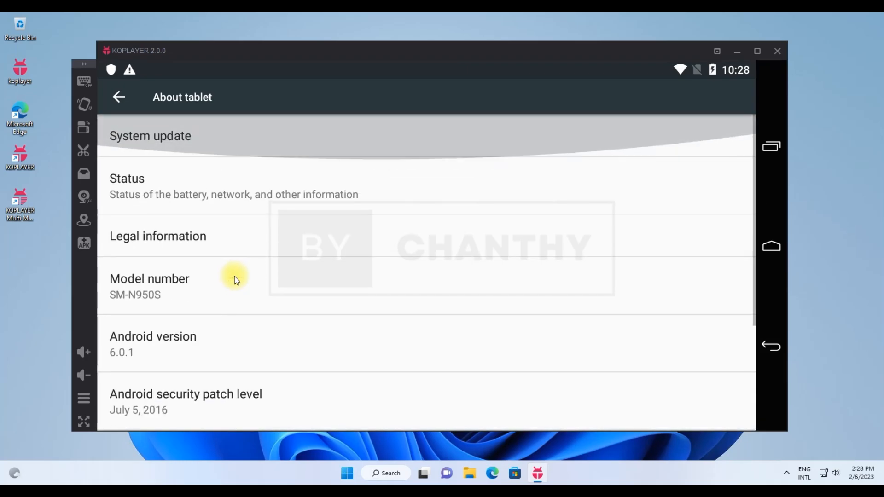
pyautogui.click(769, 353)
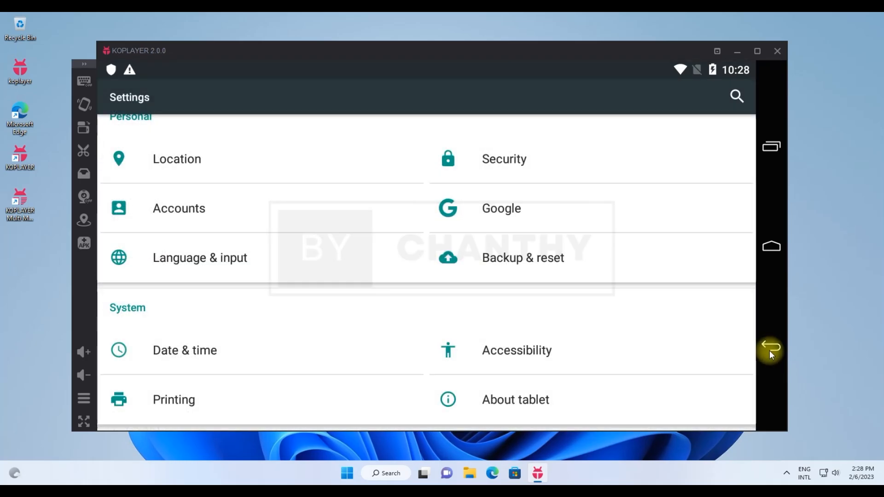
pyautogui.click(770, 351)
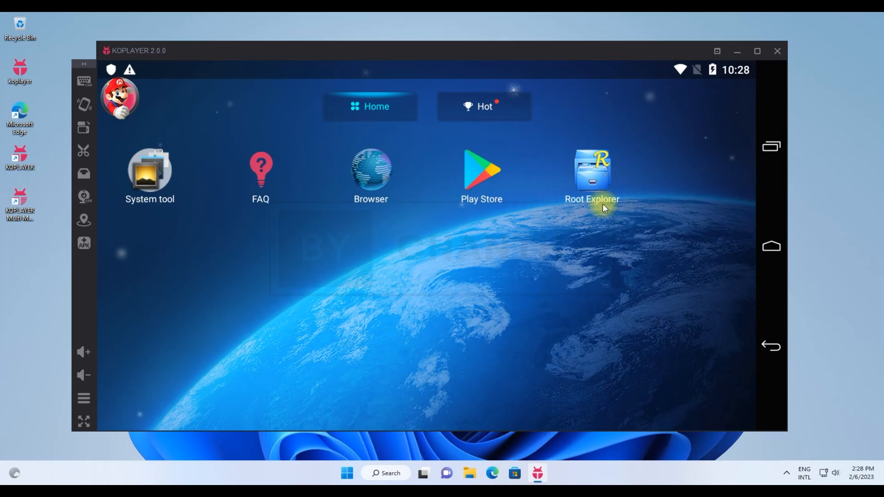
# Step: Check Root Explorer's file listing, dismissing its update offer, and look at the launcher's Hot page before returning to Home
pyautogui.click(604, 175)
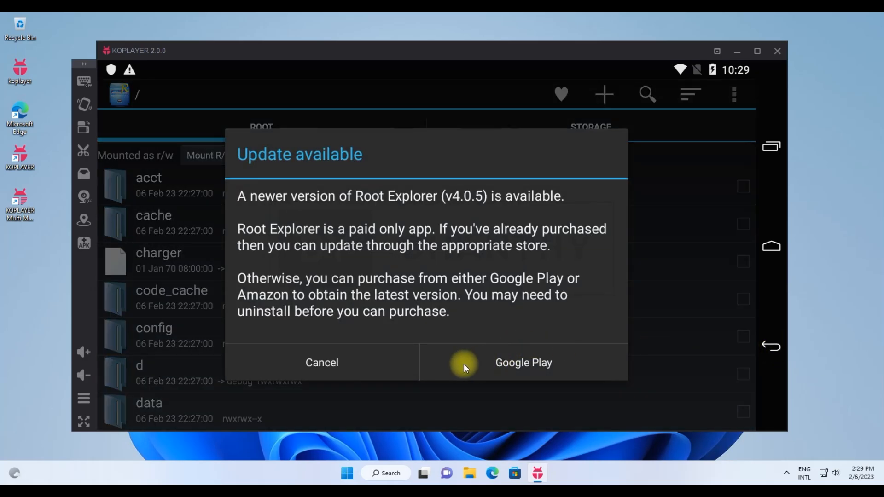
pyautogui.click(385, 370)
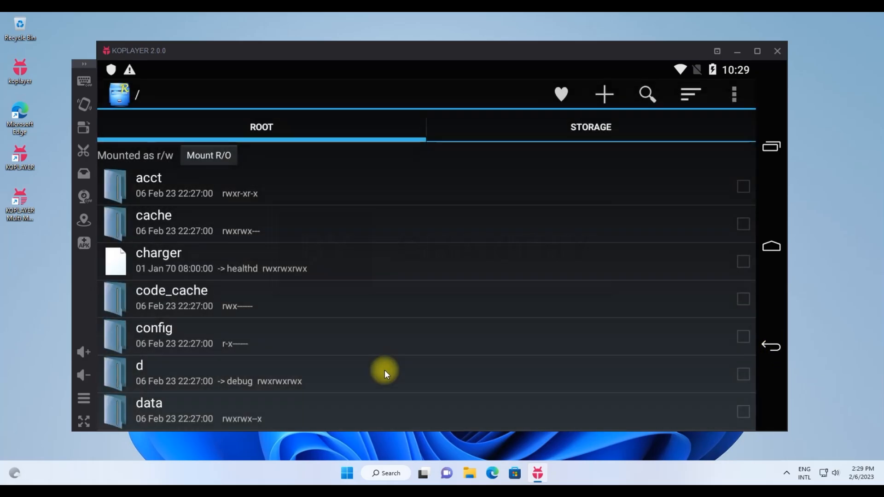
pyautogui.click(780, 240)
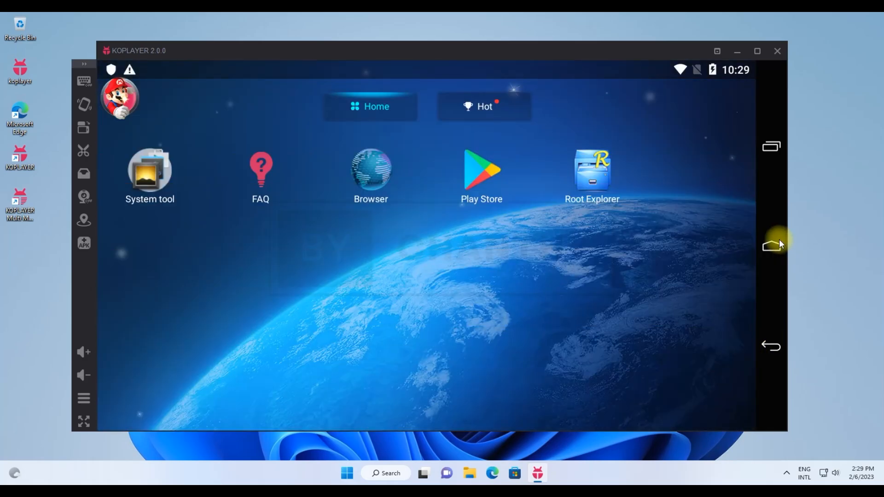
pyautogui.click(495, 104)
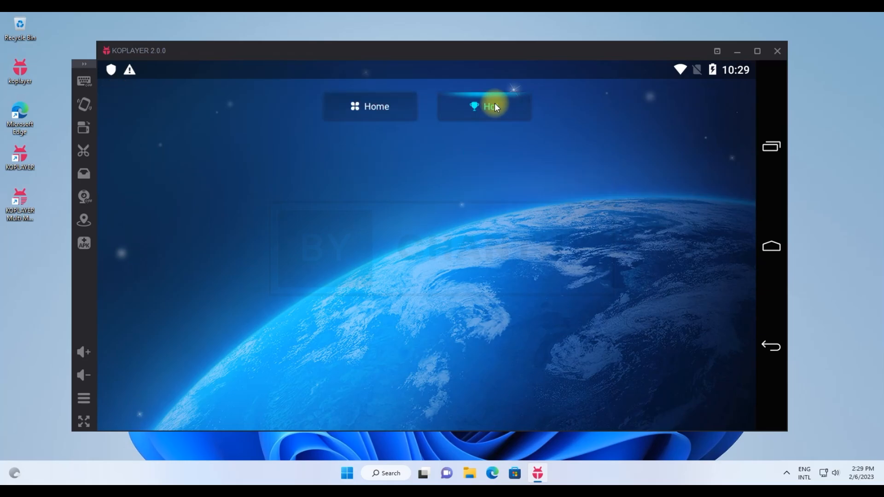
pyautogui.click(375, 107)
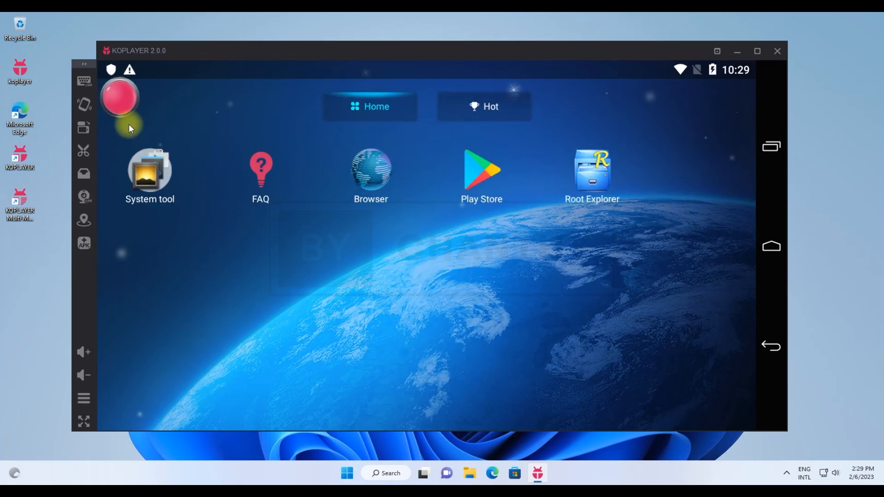
# Step: Examine the Android notifications and quick settings, including the Bluetooth details, and return to the home screen
pyautogui.moveTo(692, 68); pyautogui.dragTo(671, 372)
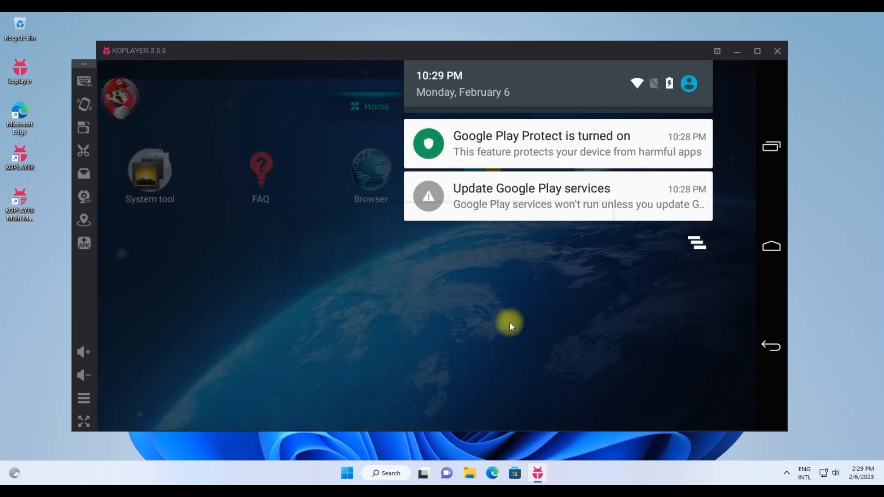
pyautogui.moveTo(593, 65); pyautogui.dragTo(577, 375)
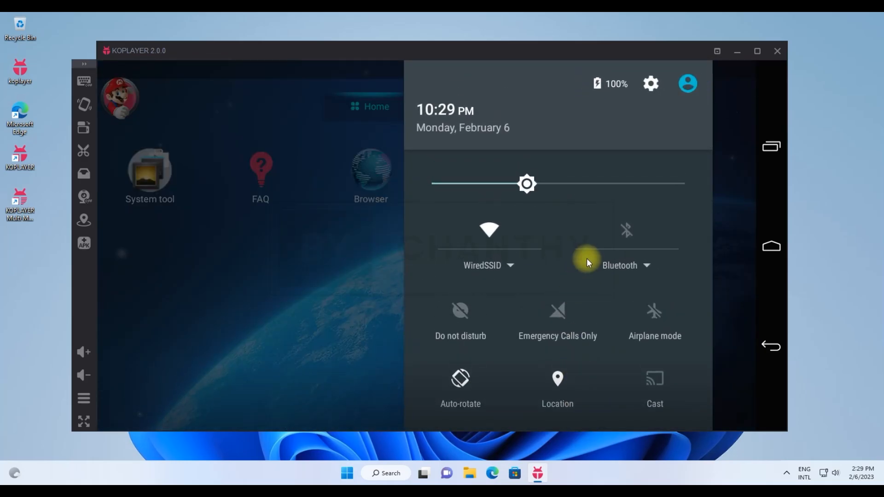
pyautogui.click(647, 267)
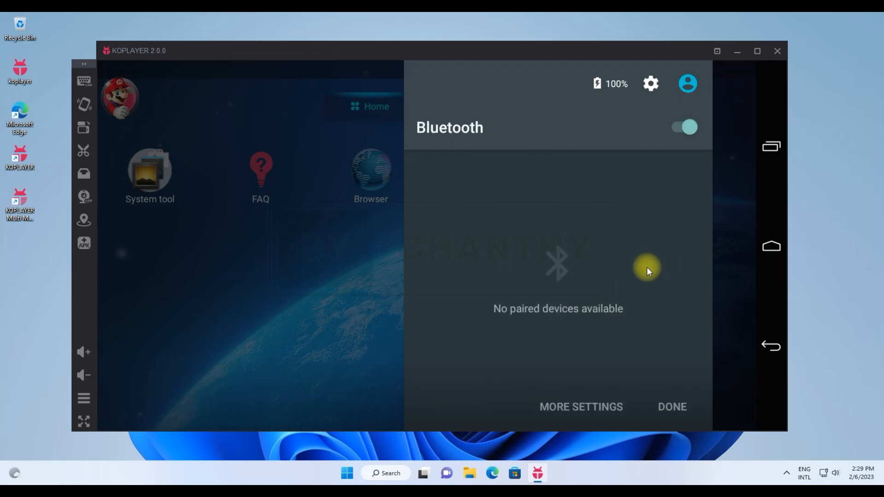
pyautogui.click(734, 263)
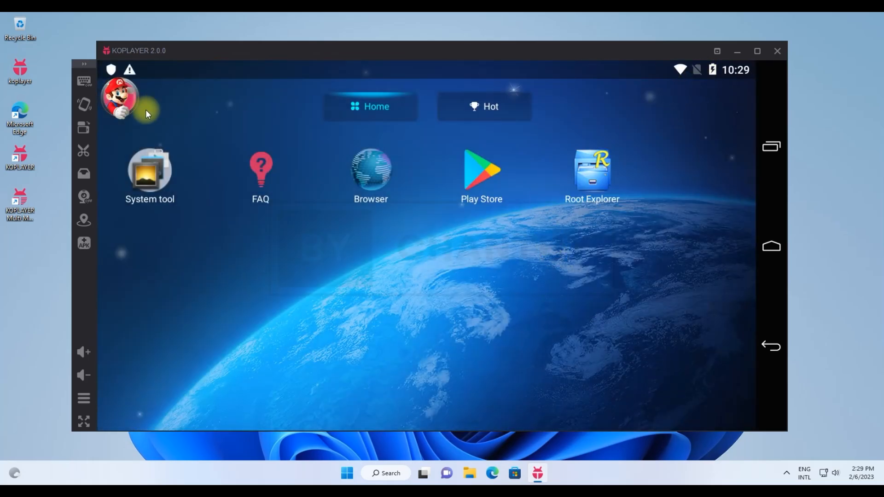
pyautogui.moveTo(127, 65); pyautogui.dragTo(180, 422)
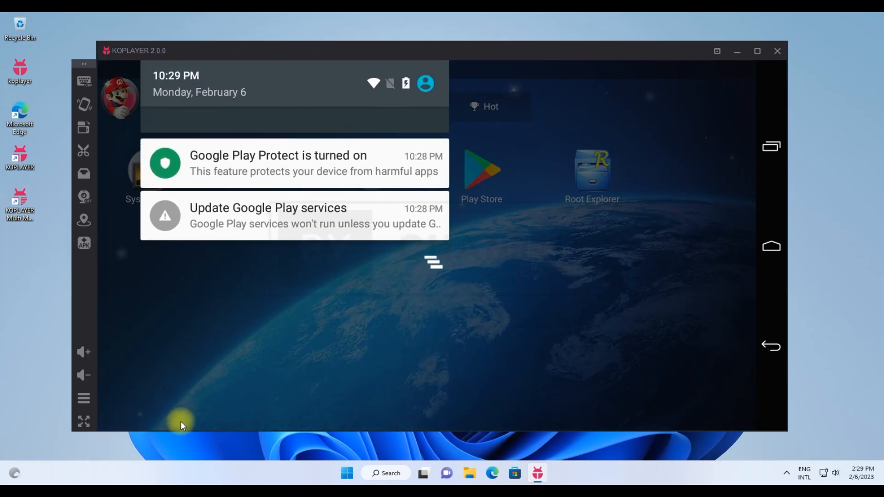
pyautogui.click(334, 366)
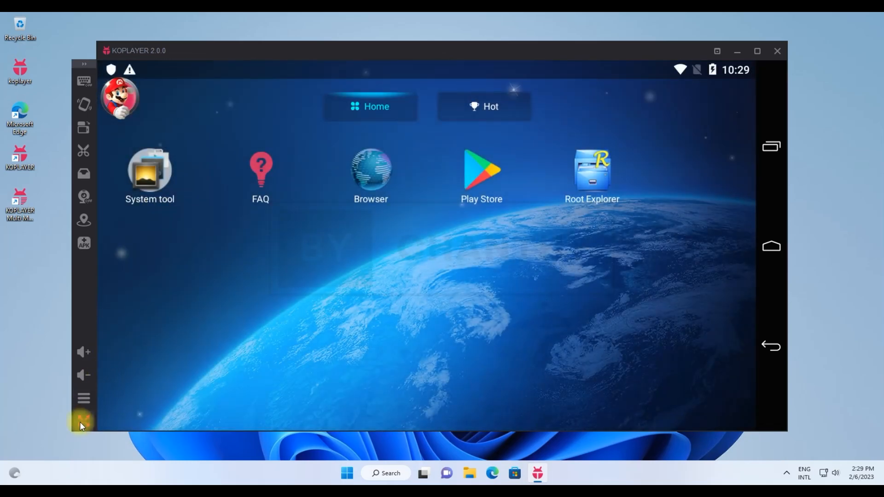
# Step: Switch the emulator to full screen and return it to windowed view
pyautogui.click(82, 421)
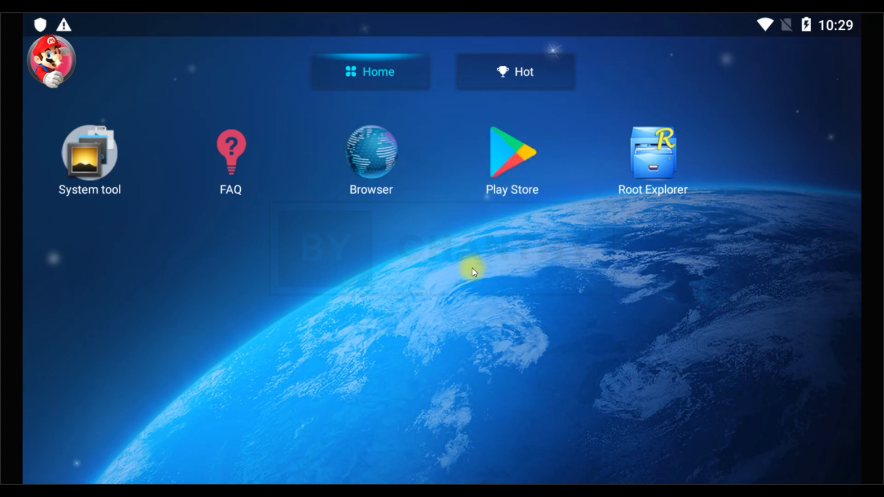
pyautogui.press('F11')
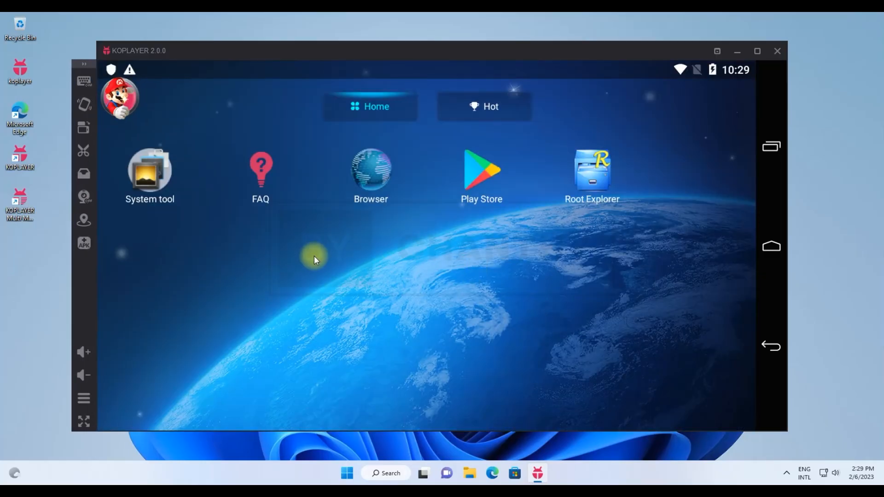
# Step: Lower and raise the emulator's volume one level, and dismiss the Add APK File dialog without choosing a file
pyautogui.click(85, 373)
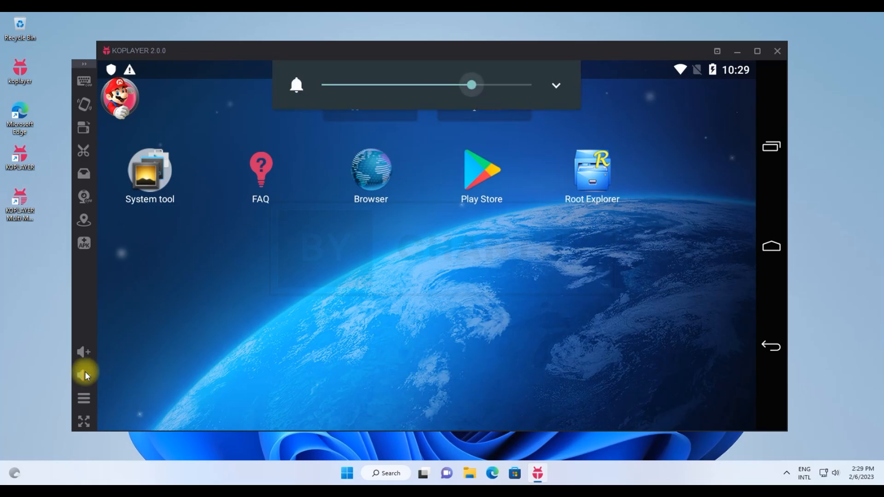
pyautogui.click(79, 353)
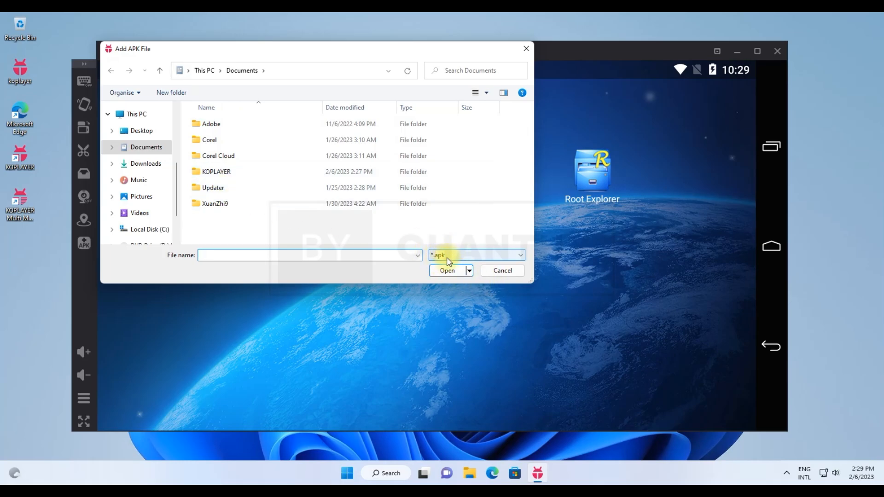
pyautogui.click(501, 270)
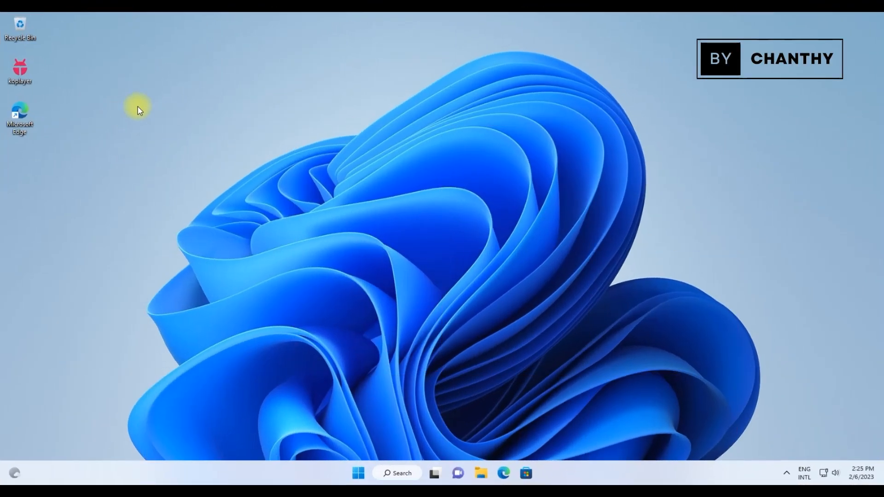
# Step: Launch the koplayer installer from the desktop, approve the User Account Control request and proceed to the license agreement
pyautogui.rightClick(25, 70)
pyautogui.click(60, 106)
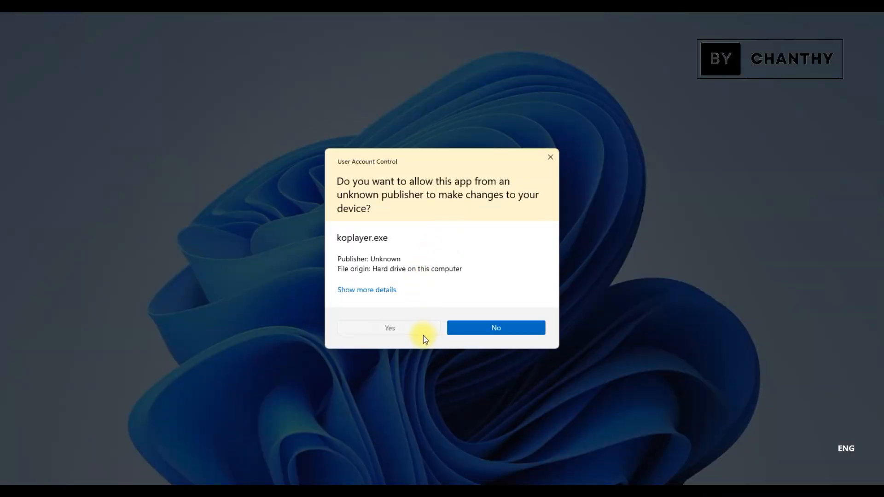
pyautogui.click(479, 325)
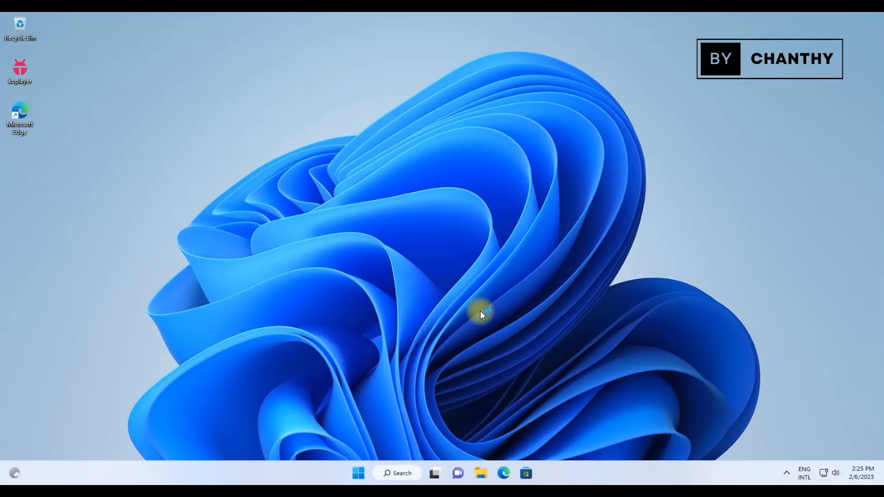
pyautogui.click(455, 267)
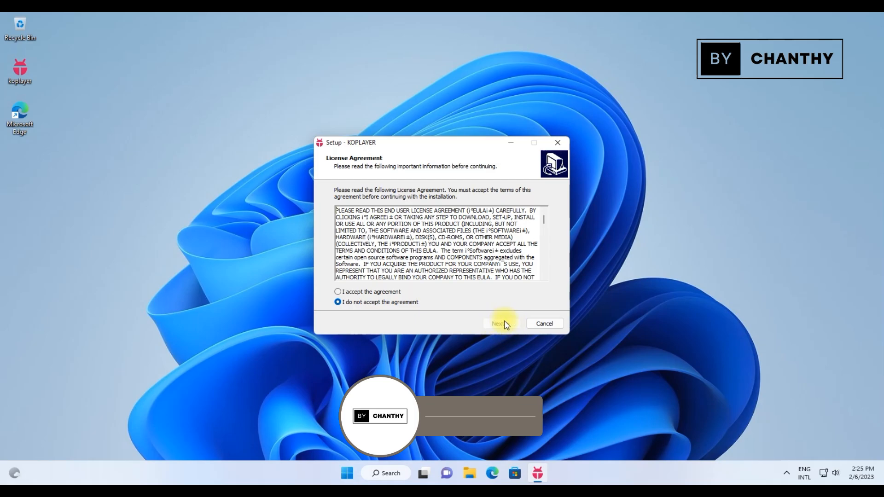
# Step: Accept the KOPLAYER license agreement and continue to the destination location
pyautogui.click(371, 292)
pyautogui.click(395, 303)
pyautogui.click(391, 292)
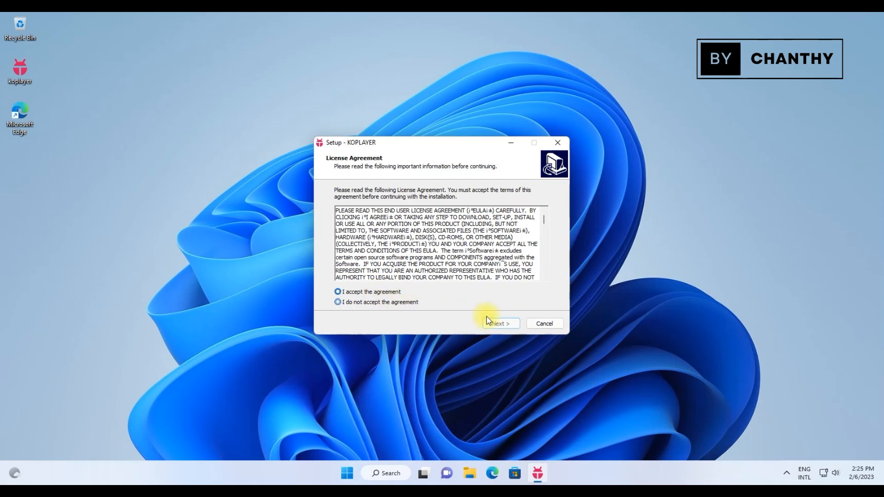
pyautogui.click(510, 327)
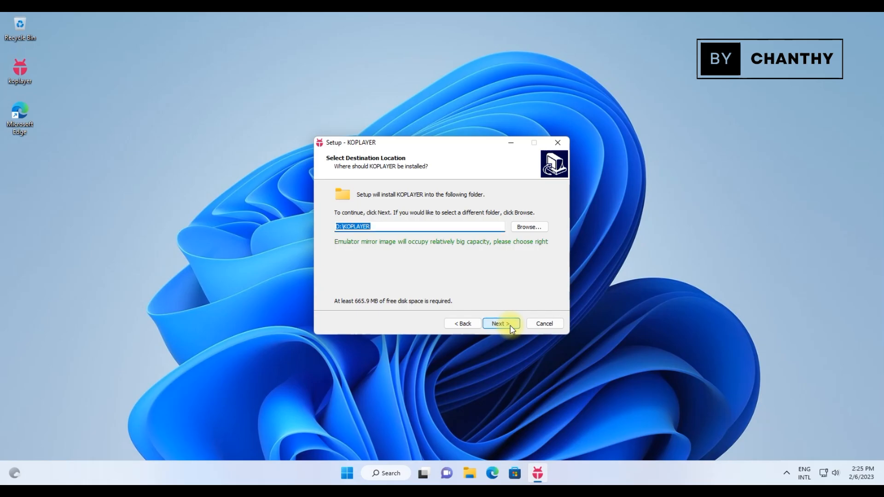
# Step: Install KOPLAYER into C:\KOPLAYER and finish the setup wizard with Run KOPLAYER left unticked
pyautogui.click(529, 226)
pyautogui.click(375, 193)
pyautogui.click(467, 316)
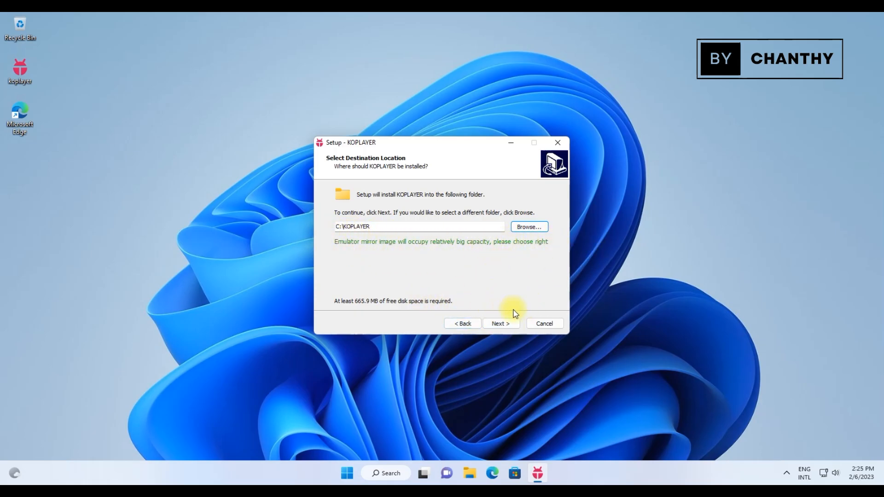
pyautogui.click(509, 324)
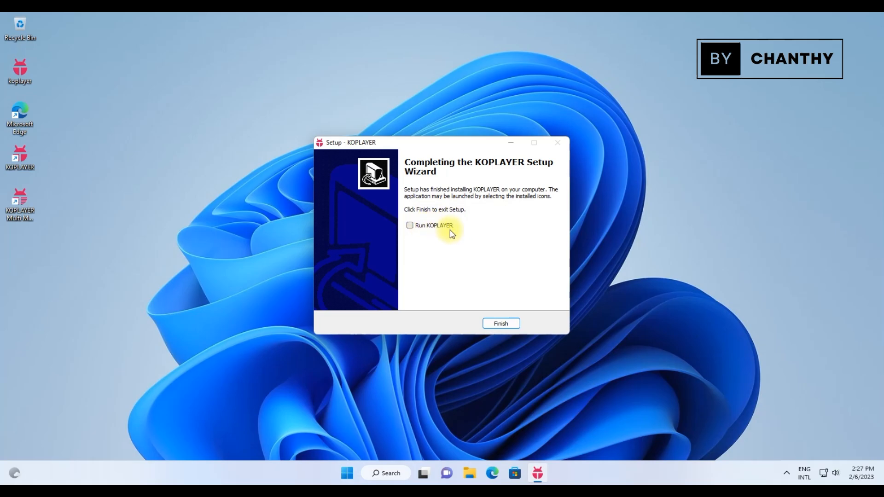
pyautogui.click(501, 324)
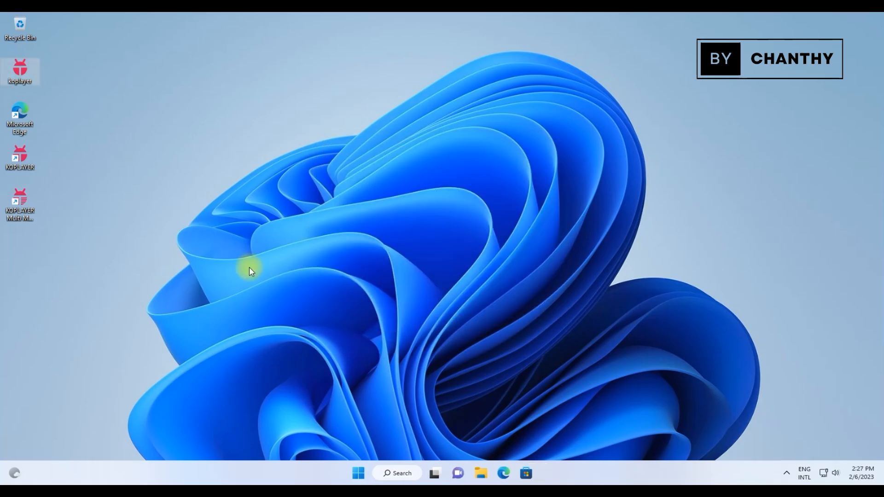
pyautogui.moveTo(42, 150); pyautogui.dragTo(1, 237)
pyautogui.click(132, 214)
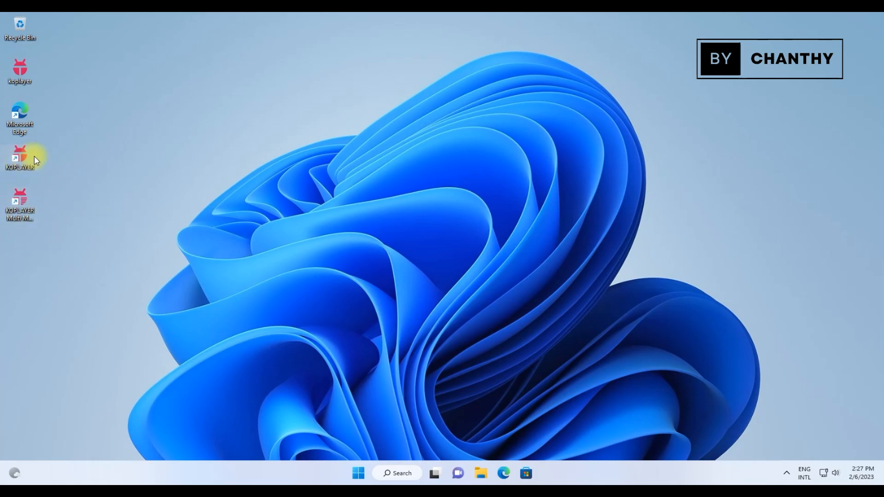
# Step: Launch KOPLAYER from its desktop shortcut
pyautogui.rightClick(19, 158)
pyautogui.click(51, 189)
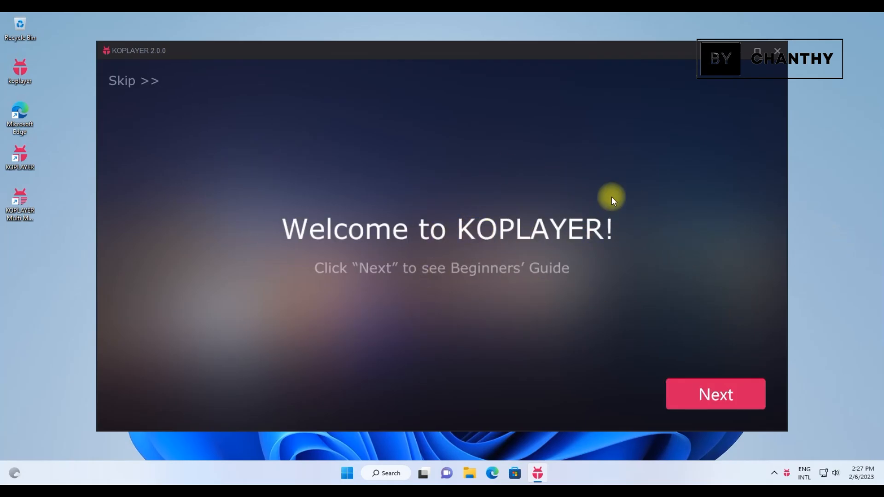
# Step: Page through the KOPLAYER Beginners' Guide to its final File sharing page and finish it to reach the Android home screen
pyautogui.click(724, 395)
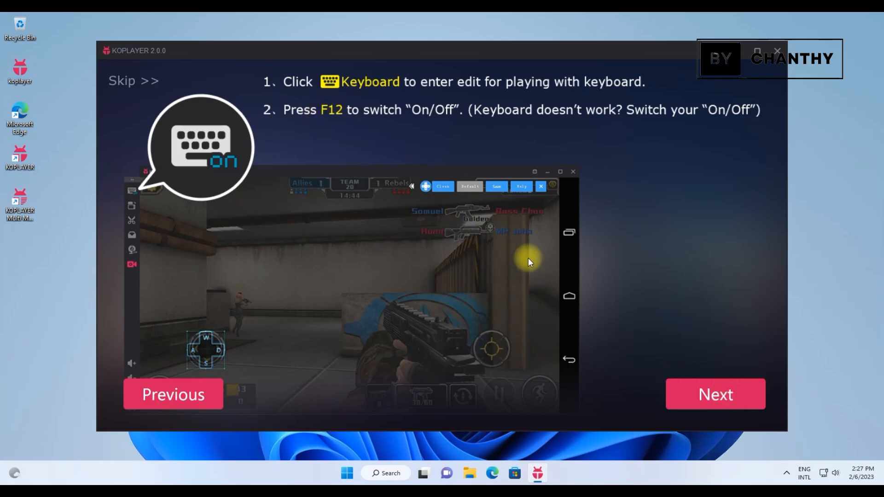
pyautogui.click(731, 395)
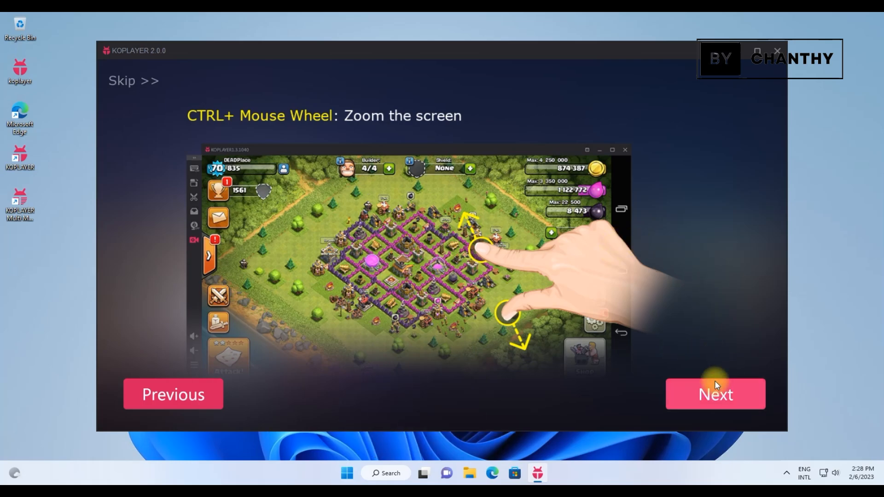
pyautogui.click(736, 399)
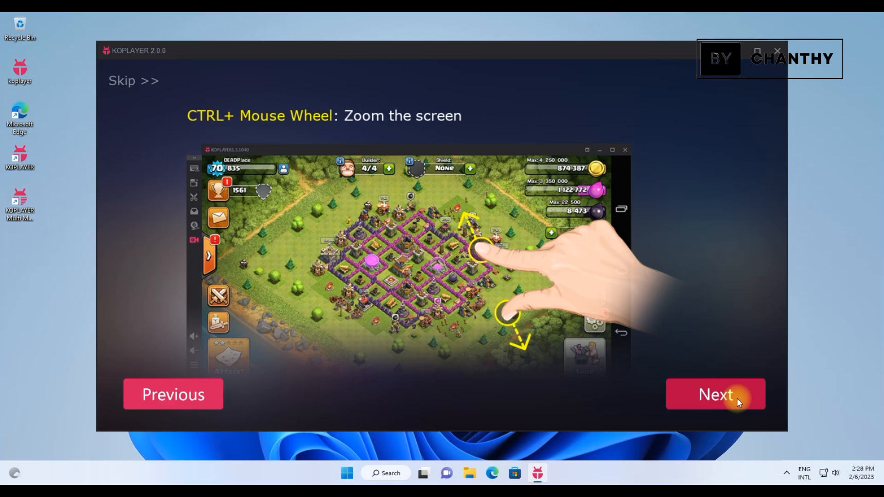
pyautogui.click(739, 399)
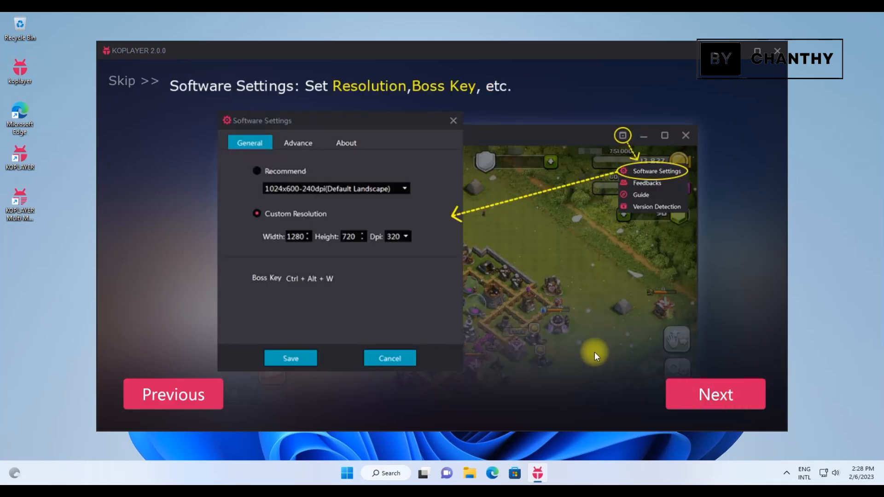
pyautogui.click(734, 400)
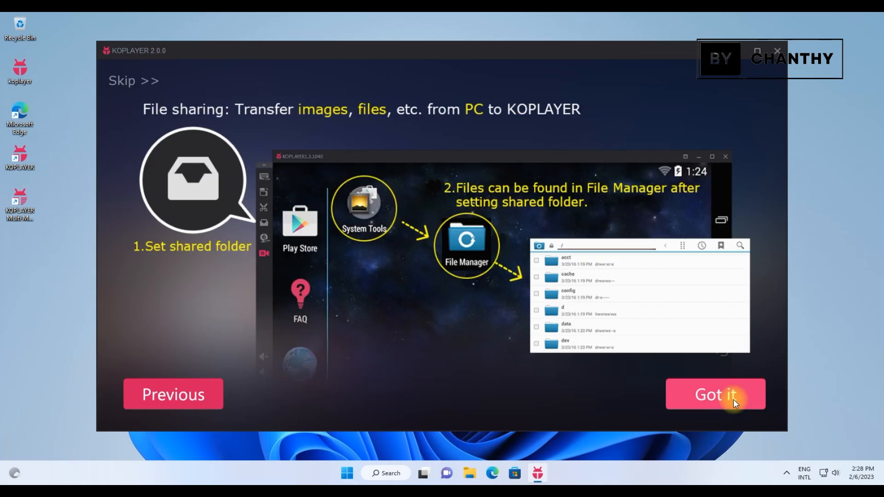
pyautogui.click(719, 396)
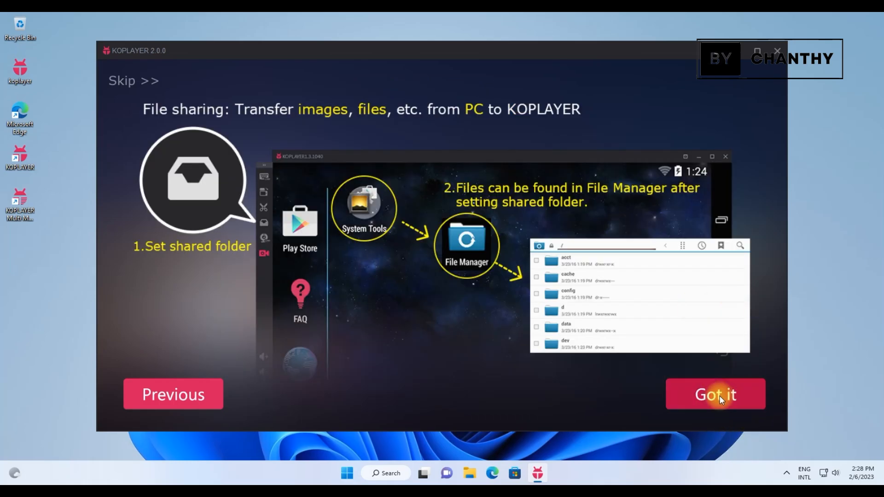
# Step: Try the Google account sign-in offered by the startup prompt and leave it for the Android home screen
pyautogui.click(375, 289)
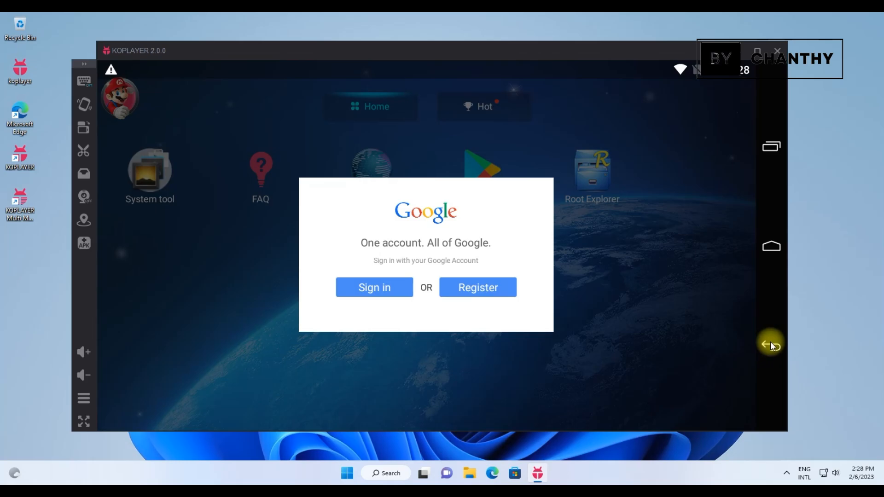
pyautogui.click(394, 289)
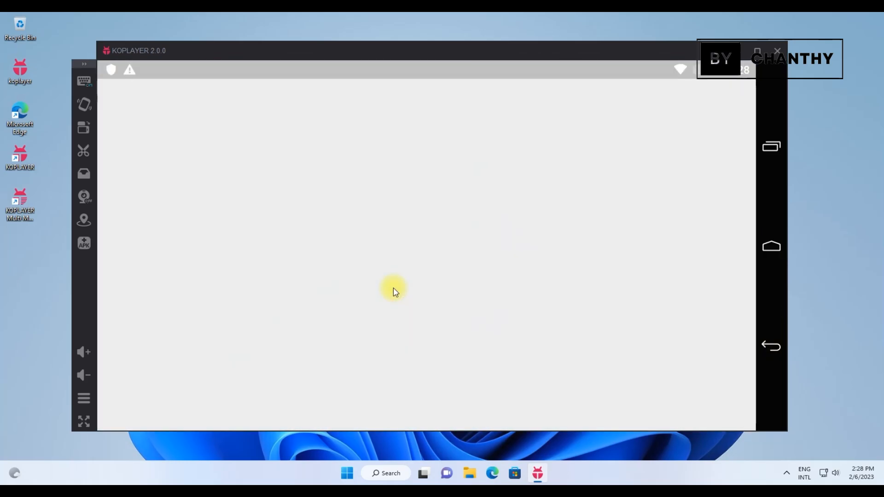
pyautogui.click(780, 247)
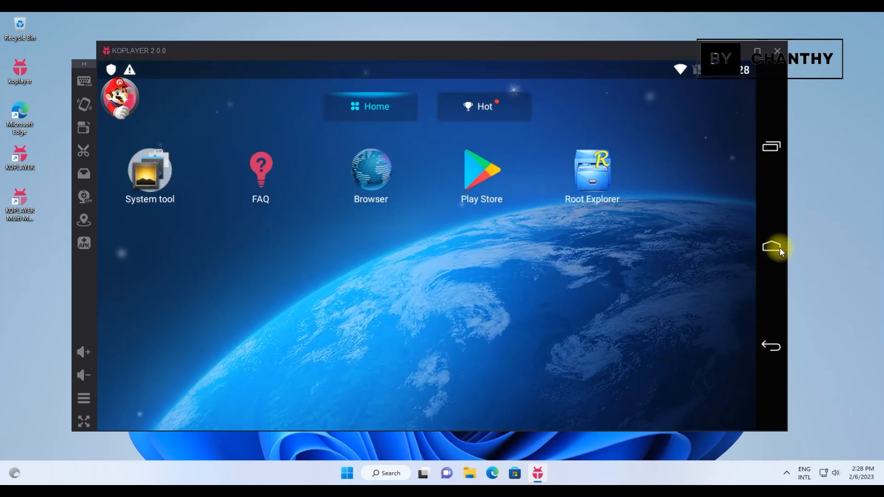
# Step: Open Settings from the System tool folder, examine the About tablet details from model number to build number, and return to the home screen
pyautogui.click(145, 179)
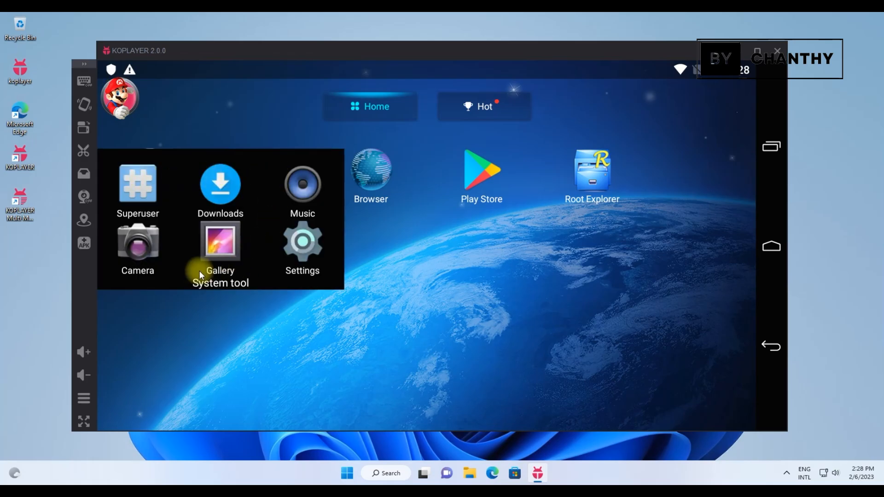
pyautogui.click(303, 244)
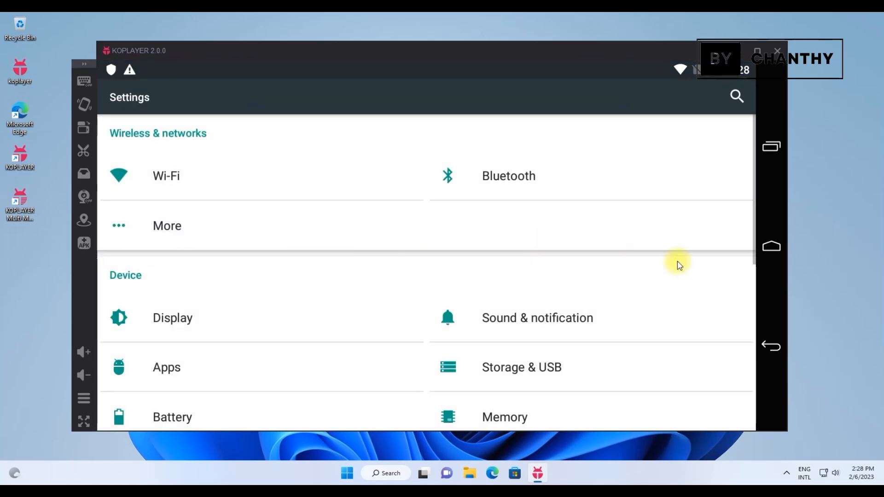
pyautogui.scroll(-2, 678, 263)
pyautogui.scroll(-3, 678, 264)
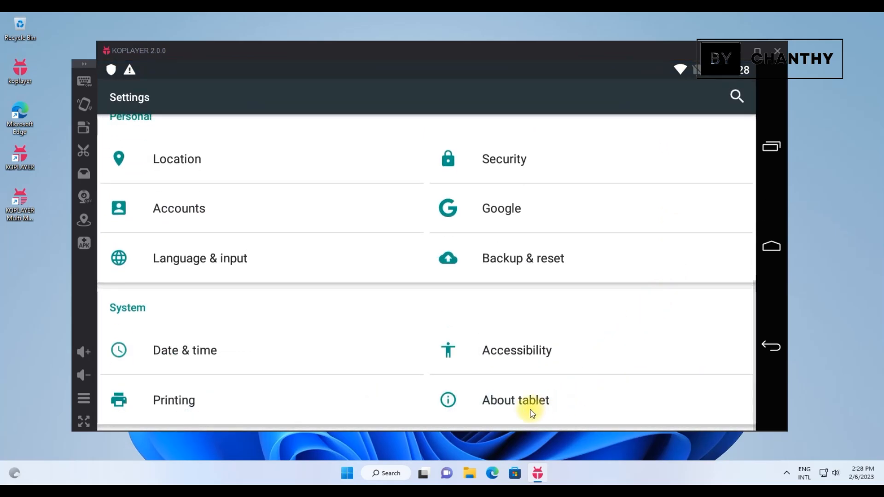
pyautogui.click(507, 406)
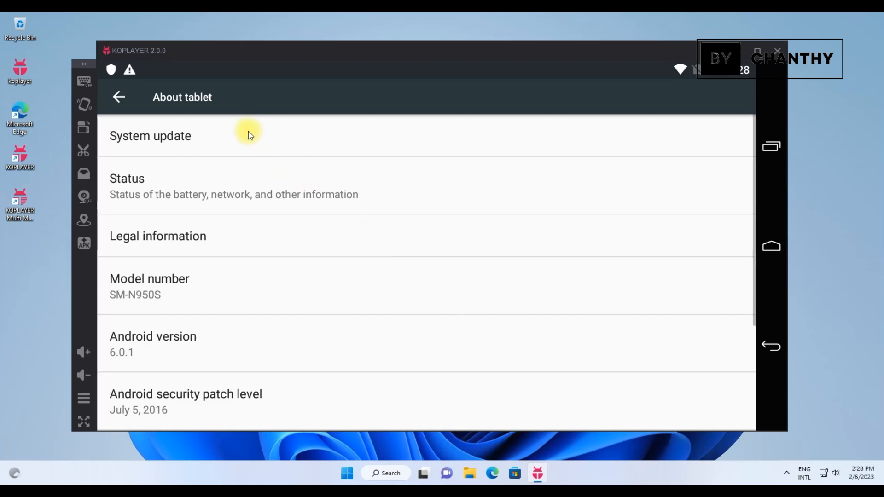
pyautogui.scroll(-3, 247, 296)
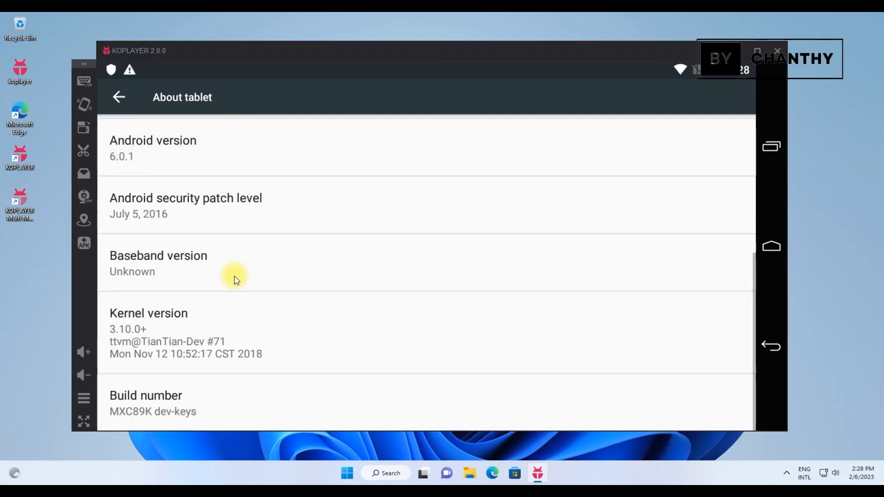
pyautogui.scroll(5, 234, 276)
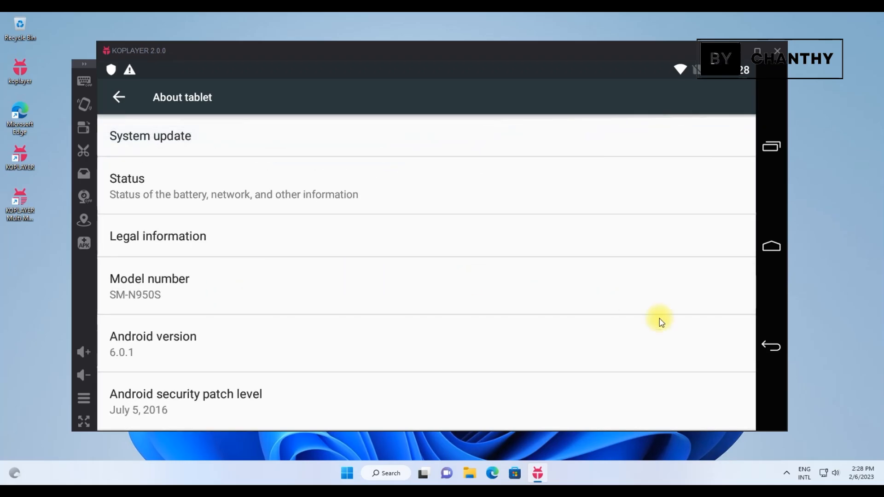
pyautogui.click(769, 353)
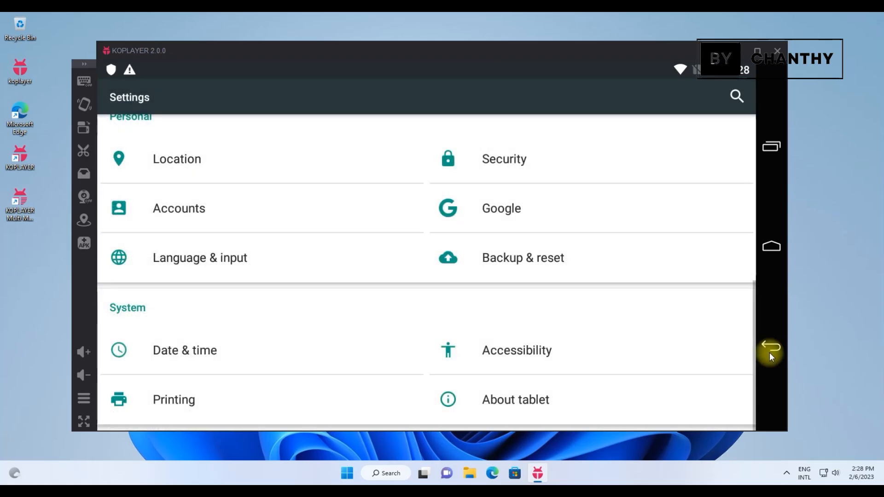
pyautogui.click(770, 350)
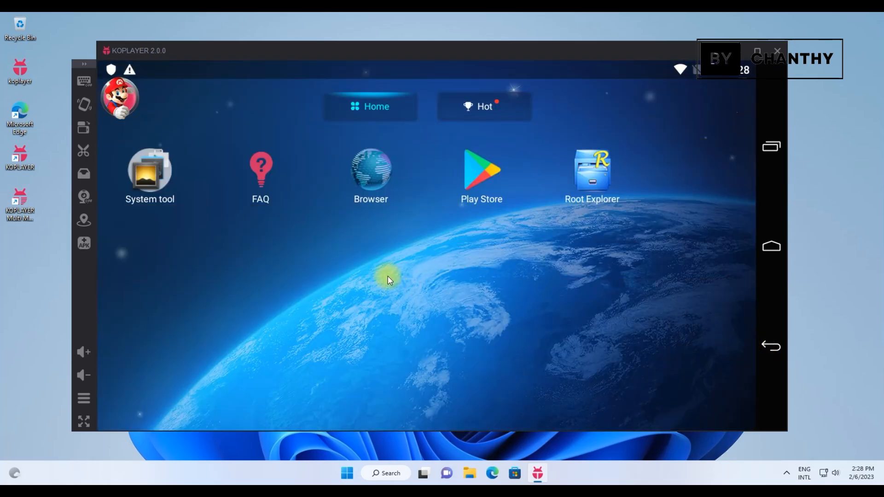
# Step: Check Root Explorer, declining its update offer, and view the launcher's Hot page before returning to Home
pyautogui.click(602, 177)
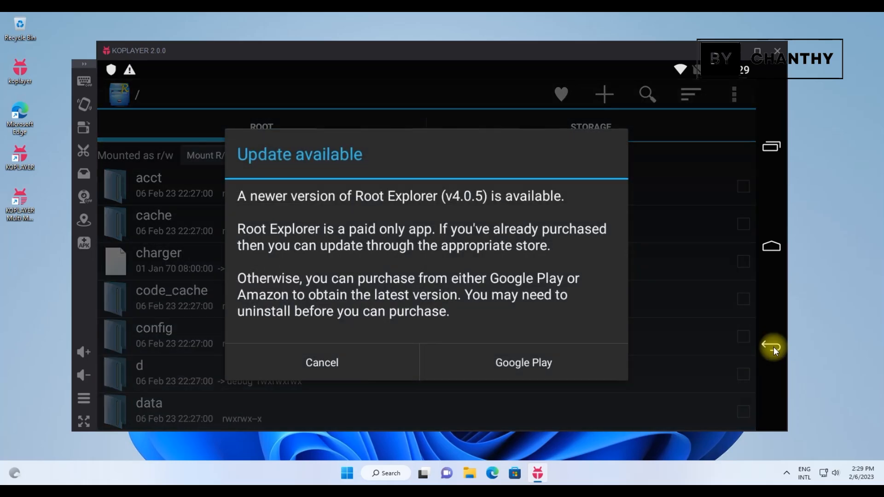
pyautogui.click(385, 370)
pyautogui.click(779, 240)
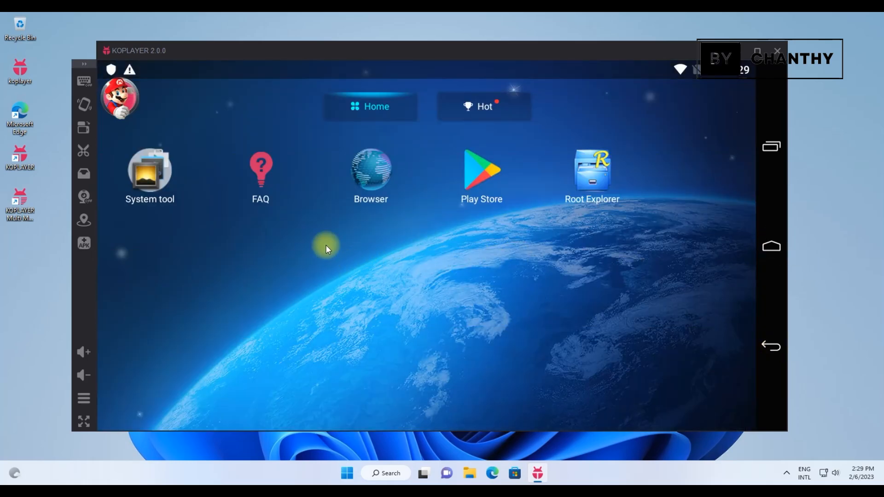
pyautogui.click(496, 106)
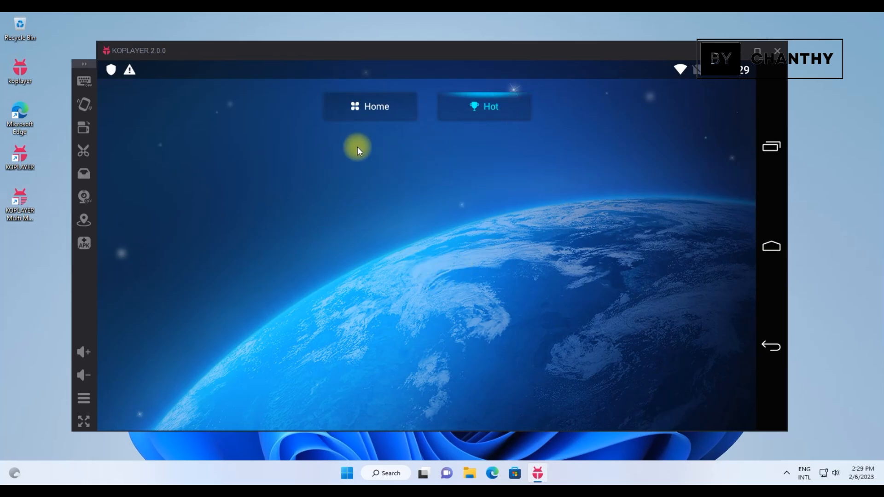
pyautogui.click(374, 108)
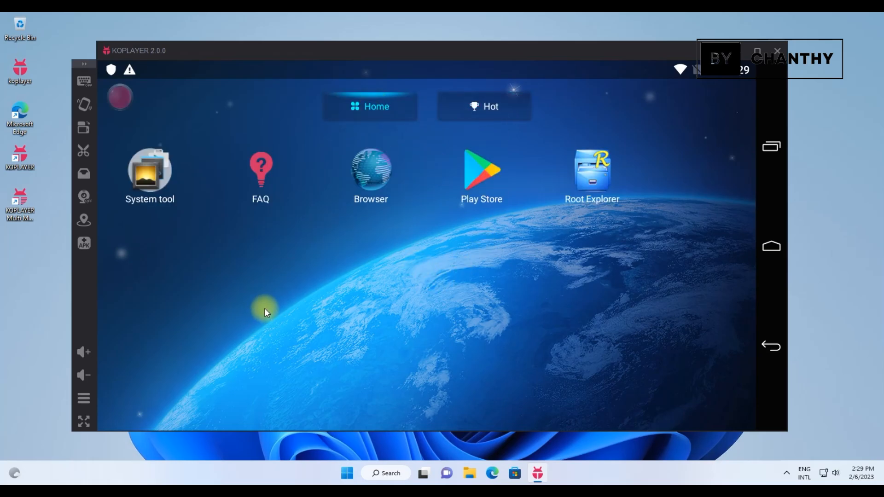
# Step: Inspect the Android notification shade and quick settings, including the Bluetooth details, and close them again
pyautogui.moveTo(692, 67); pyautogui.dragTo(673, 350)
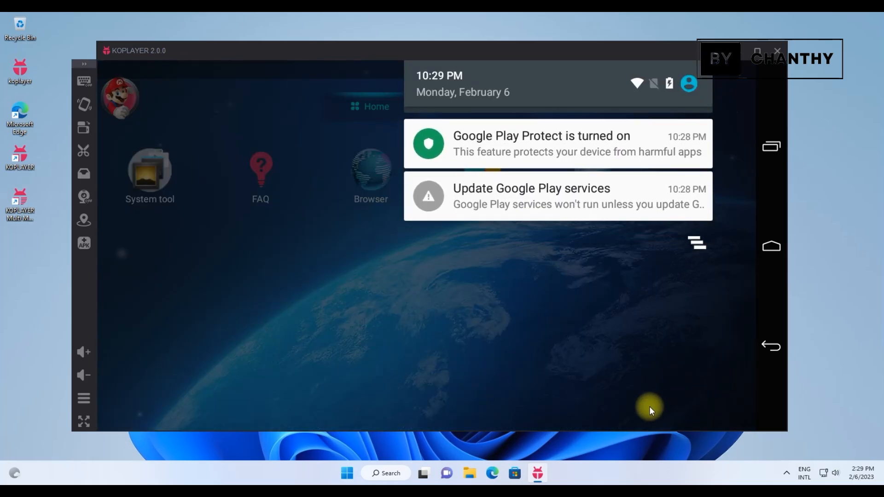
pyautogui.moveTo(585, 273); pyautogui.dragTo(577, 375)
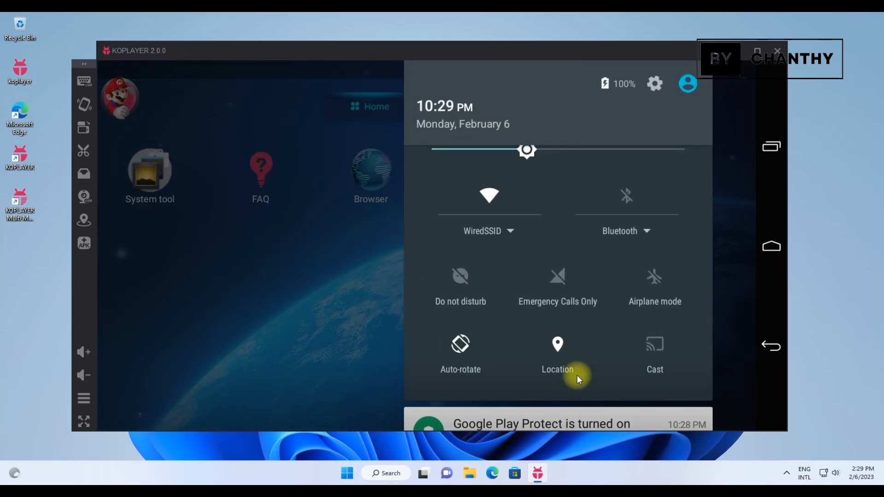
pyautogui.click(647, 267)
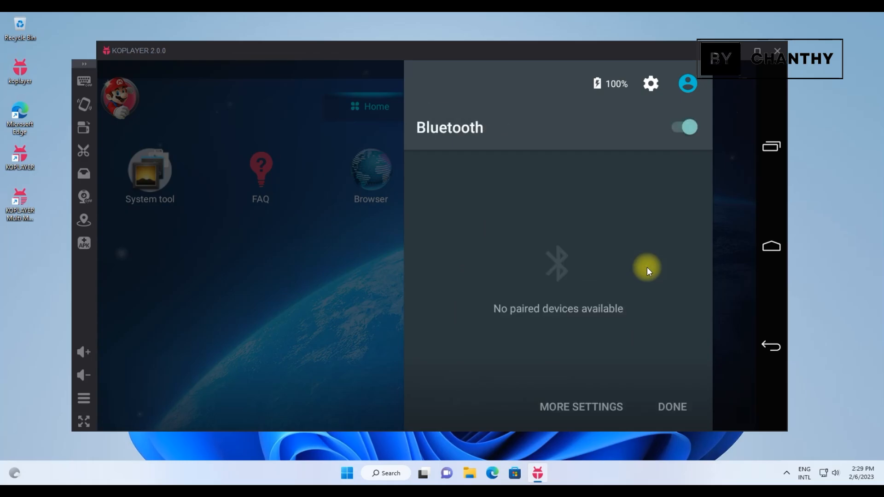
pyautogui.click(721, 292)
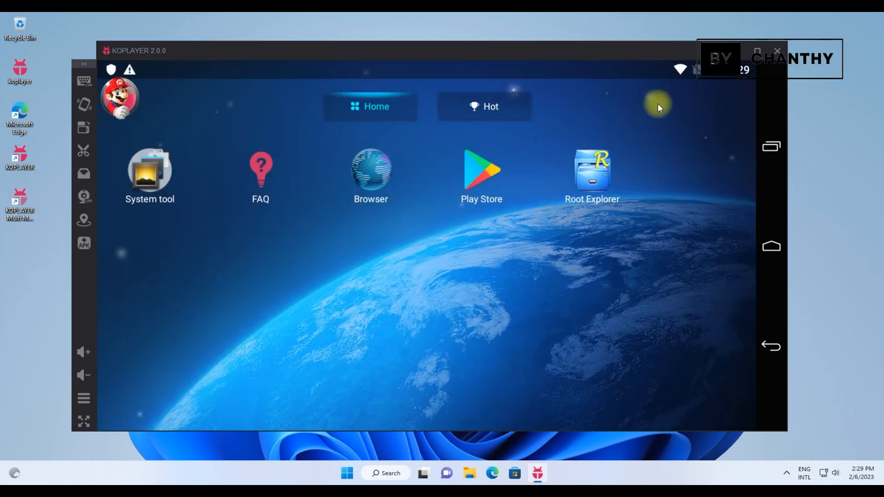
pyautogui.moveTo(114, 69); pyautogui.dragTo(178, 424)
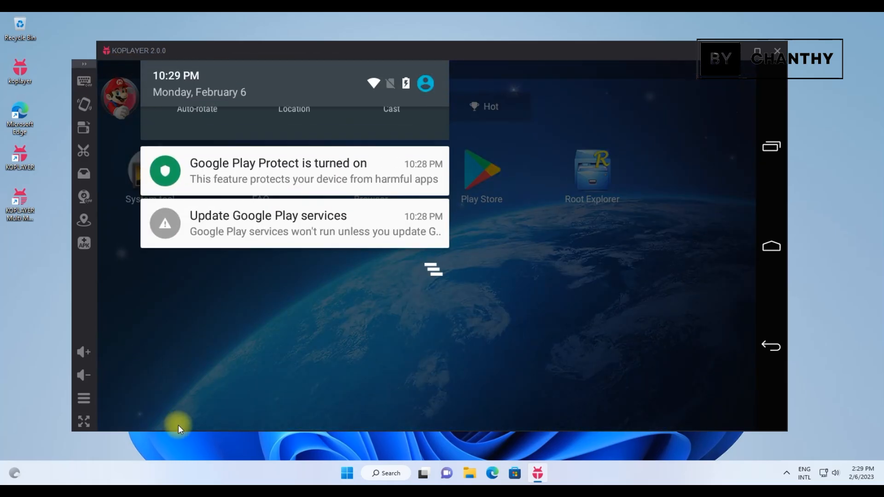
pyautogui.click(122, 342)
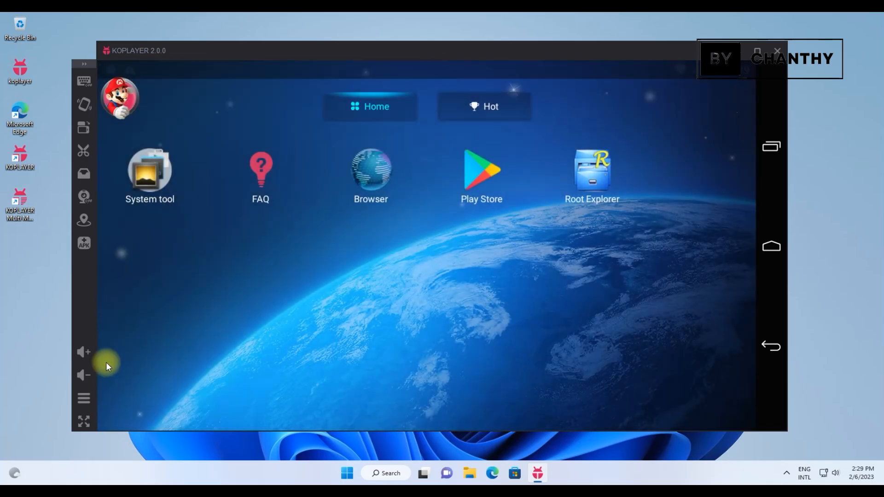
# Step: Switch the emulator to full screen and back to its windowed view
pyautogui.click(84, 420)
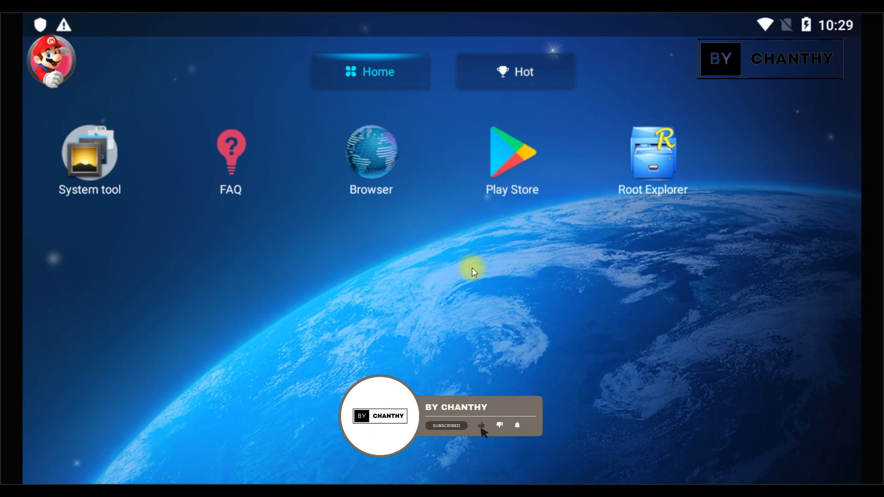
pyautogui.press('F11')
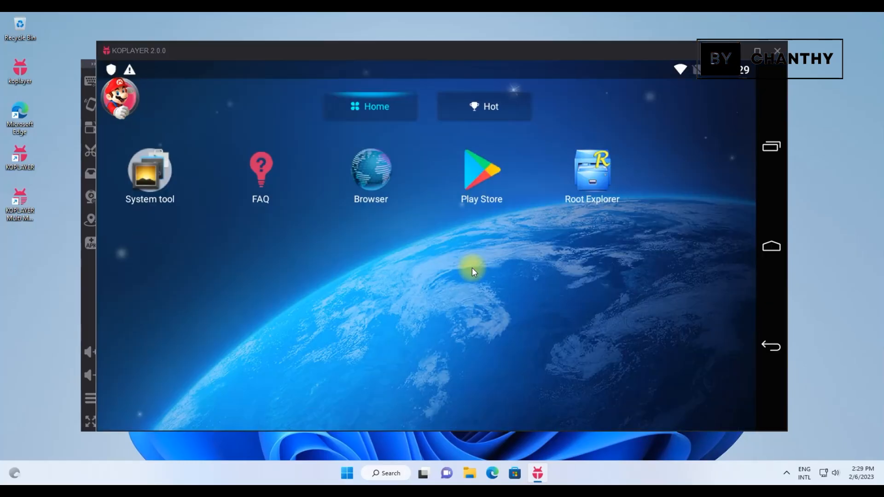
# Step: Try the emulator's volume down and volume up controls, and dismiss the Add APK File dialog without choosing a file
pyautogui.click(98, 371)
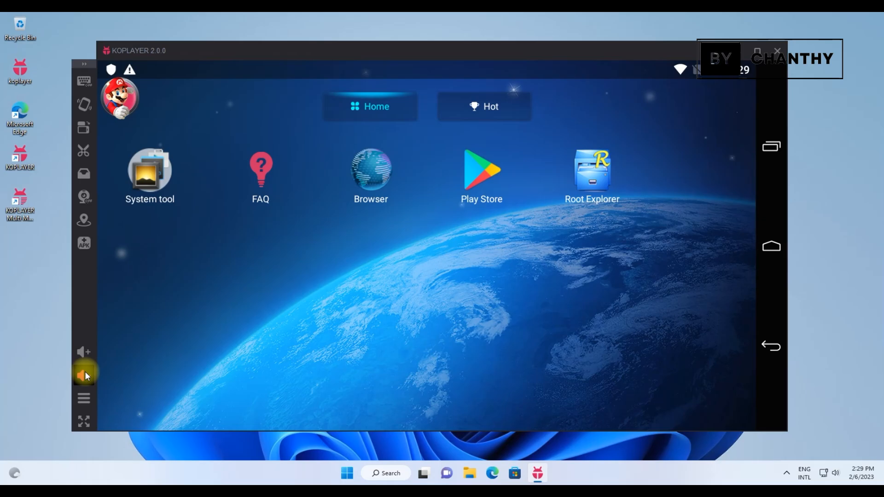
pyautogui.click(77, 352)
pyautogui.click(77, 352)
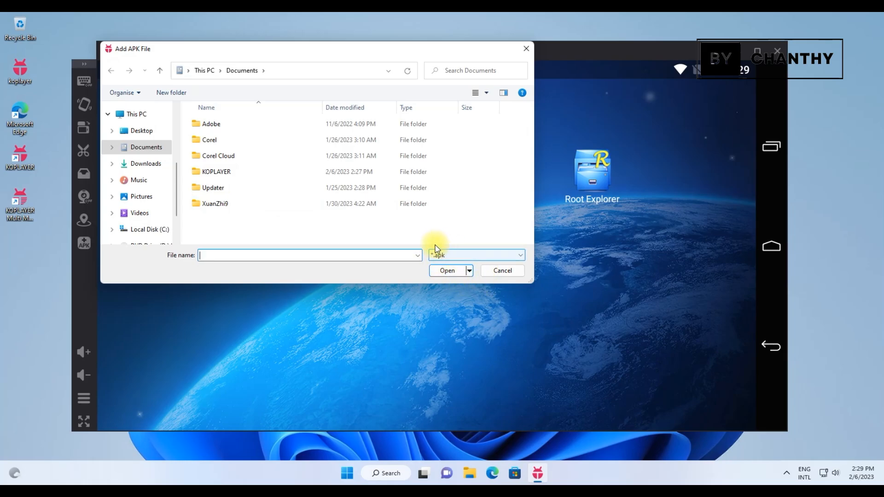
pyautogui.click(501, 271)
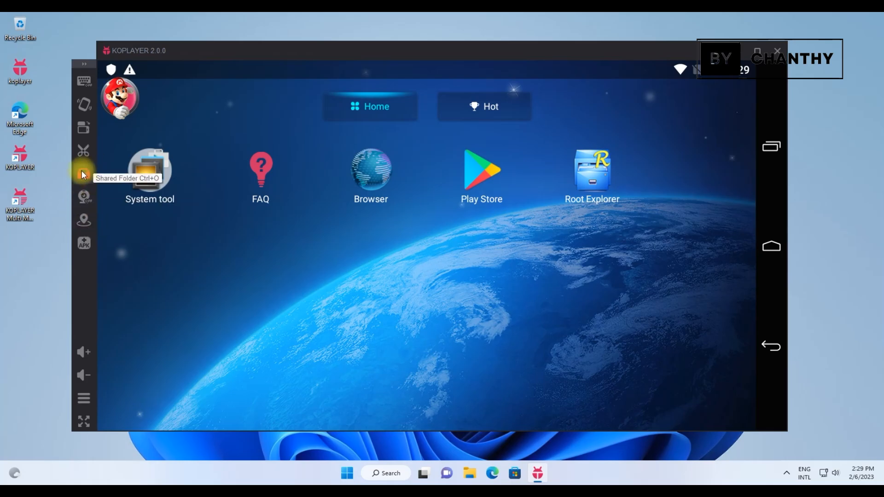
# Step: Rotate the emulator to portrait and back to landscape, and collapse its side toolbar
pyautogui.click(84, 132)
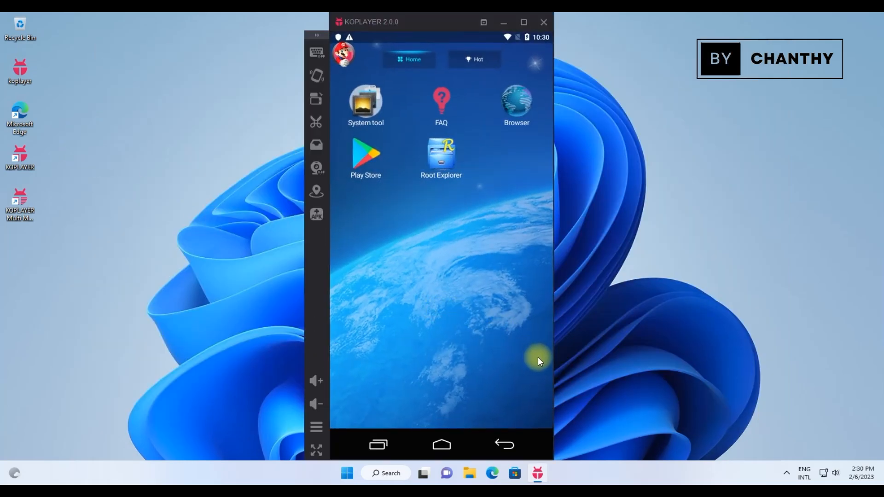
pyautogui.click(317, 97)
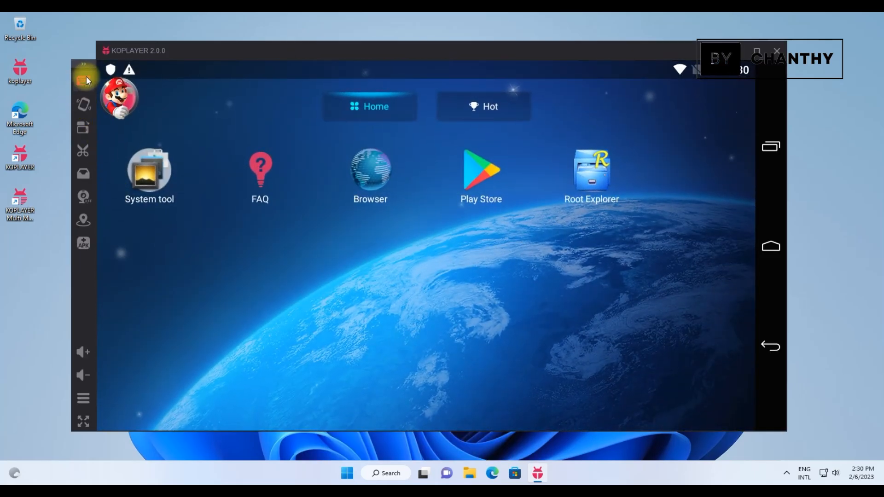
pyautogui.click(84, 63)
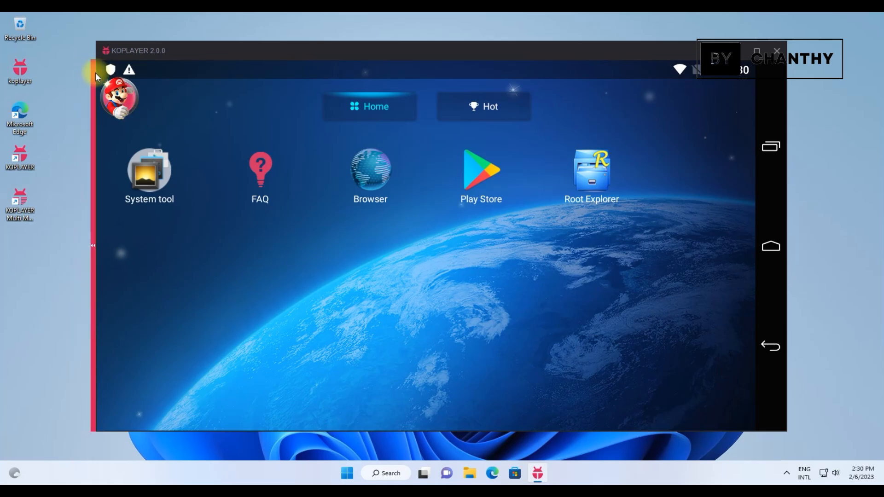
# Step: Expand the emulator's side toolbar and try minimizing, reopening, maximizing and restoring its window
pyautogui.click(94, 74)
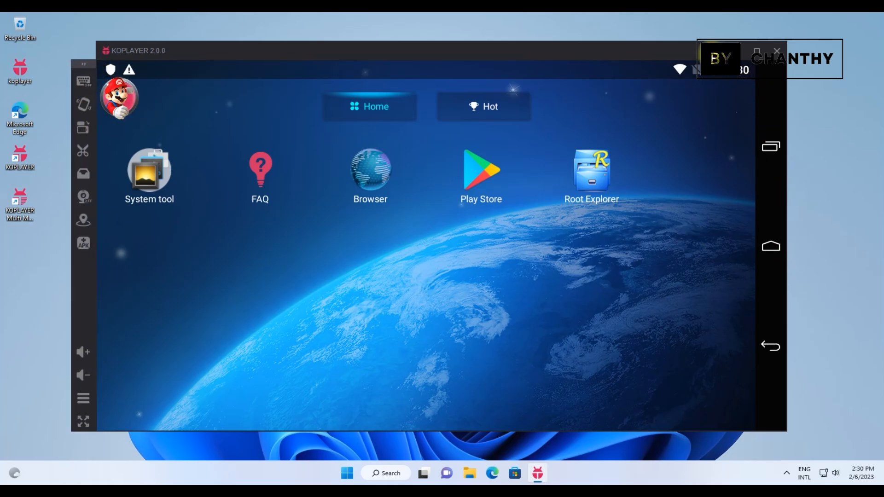
pyautogui.click(717, 51)
pyautogui.click(739, 51)
pyautogui.click(537, 473)
pyautogui.click(759, 51)
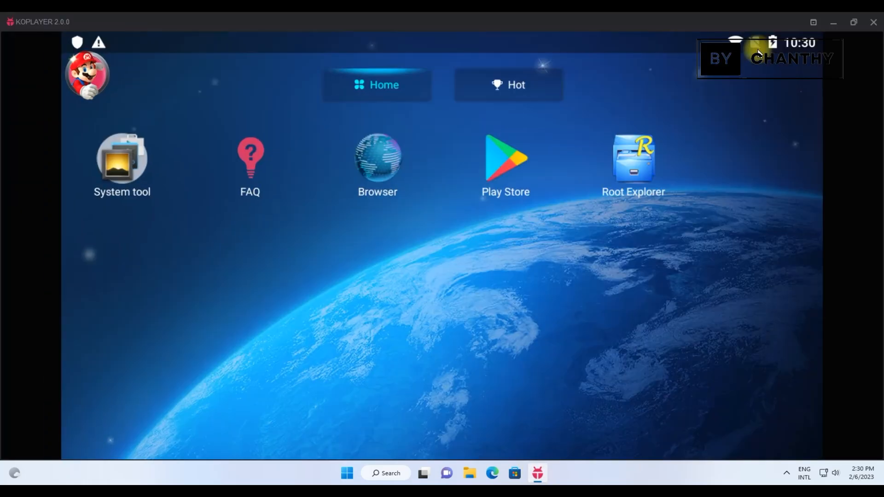
pyautogui.click(853, 21)
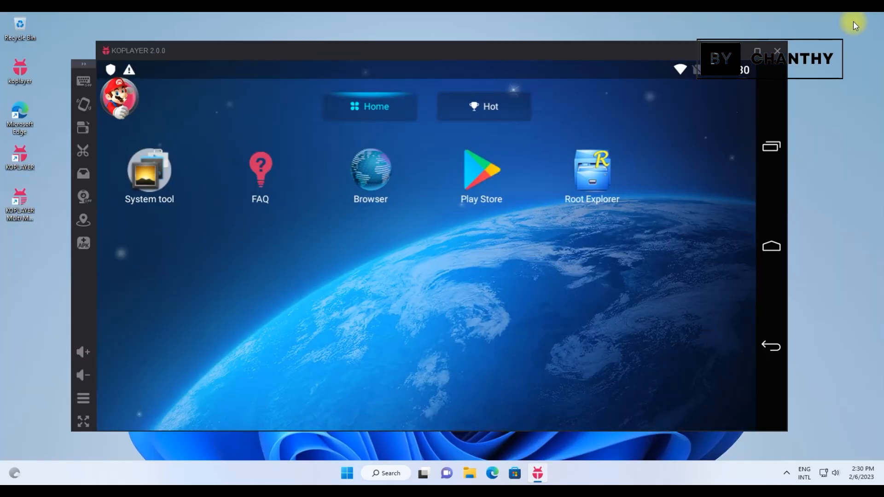
# Step: Exit the emulator and open KOPLAYER Multi Manager from its desktop shortcut
pyautogui.click(777, 52)
pyautogui.click(486, 276)
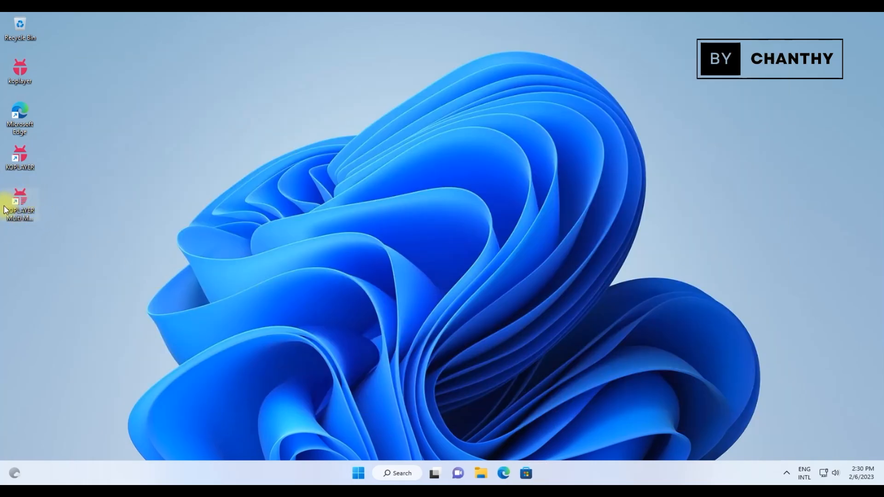
pyautogui.moveTo(45, 184); pyautogui.dragTo(2, 231)
pyautogui.click(3, 231)
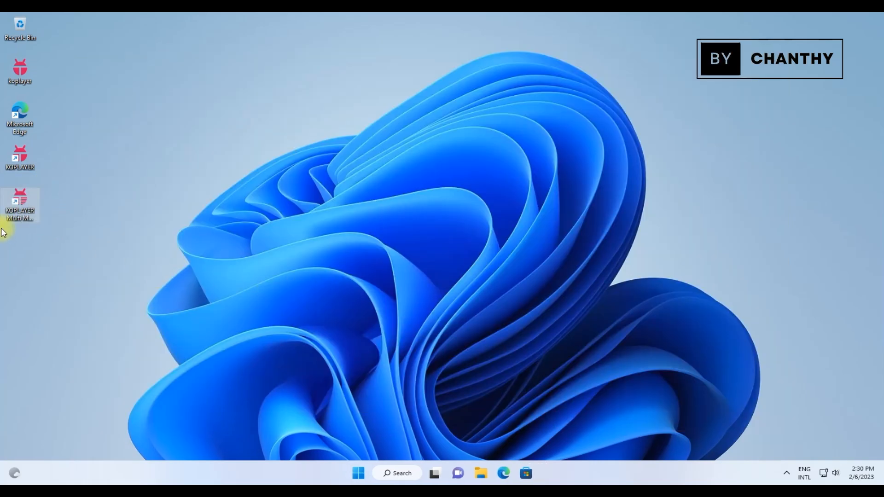
pyautogui.rightClick(15, 200)
pyautogui.click(46, 232)
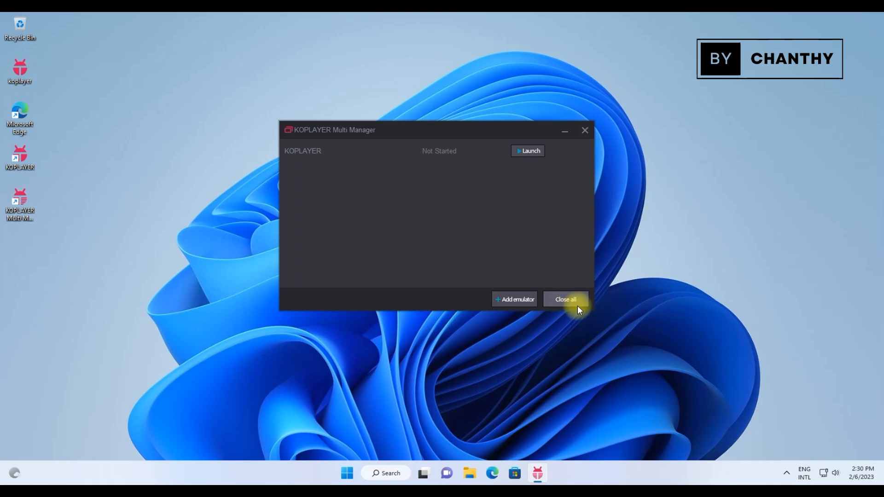
# Step: Add a second emulator in the Multi Manager by cloning the existing KOPLAYER emulator
pyautogui.click(513, 300)
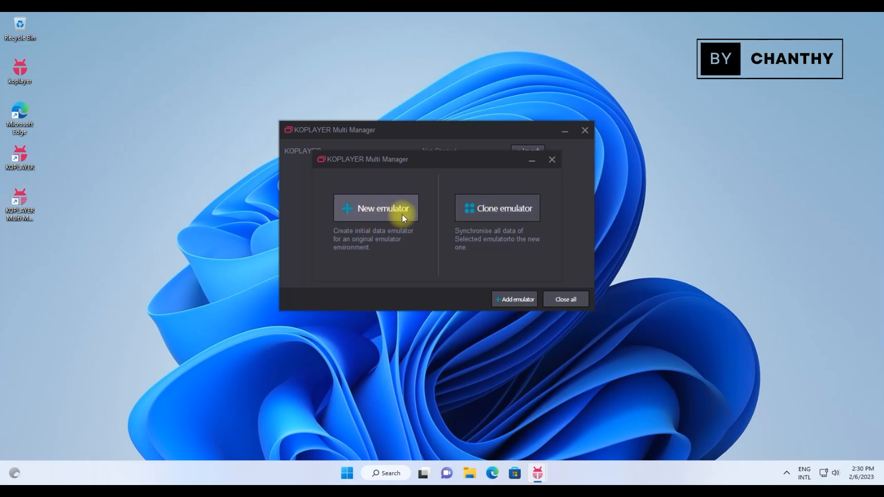
pyautogui.click(498, 209)
pyautogui.click(490, 234)
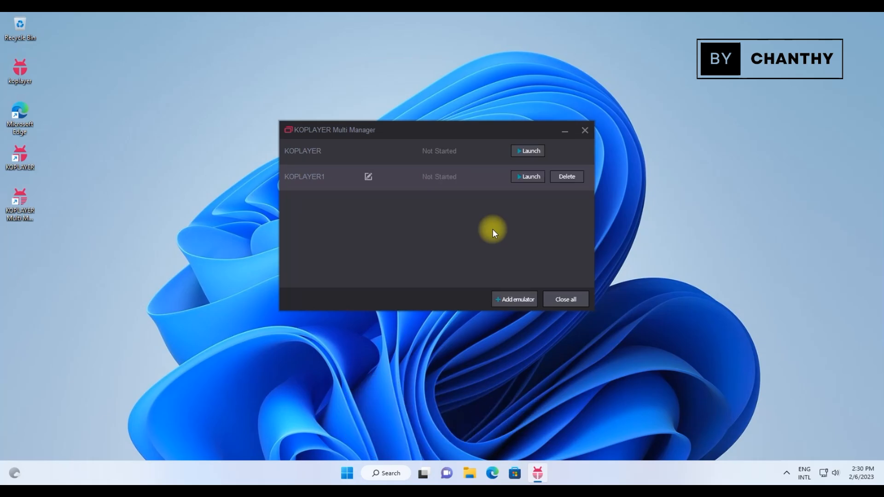
# Step: Launch the original KOPLAYER emulator past its Google sign-in prompt and place it in portrait orientation at the desktop's left side
pyautogui.click(525, 150)
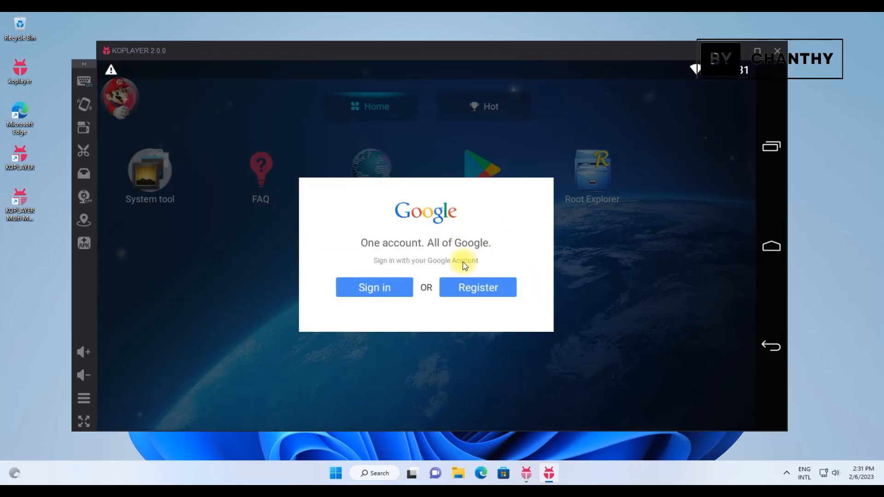
pyautogui.click(389, 288)
pyautogui.click(780, 251)
pyautogui.click(85, 130)
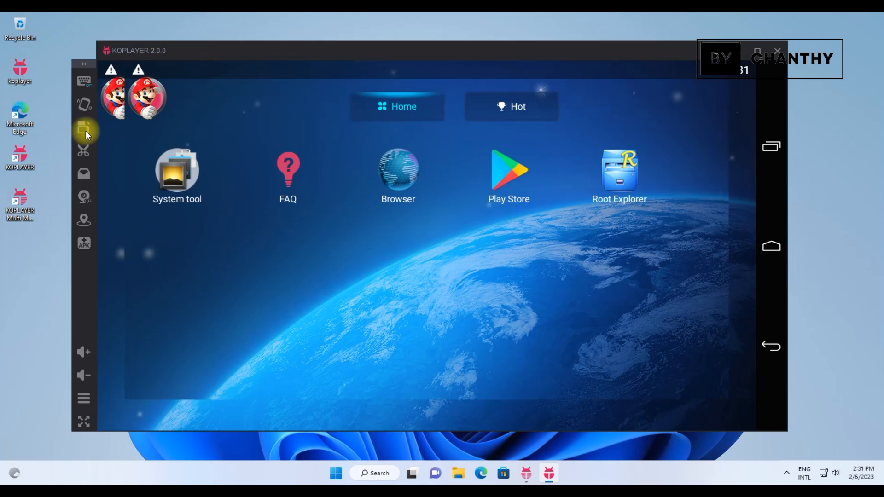
pyautogui.moveTo(418, 21); pyautogui.dragTo(157, 15)
# Step: Move the Multi Manager aside, launch the cloned KOPLAYER1 emulator and shift its window away from the first emulator
pyautogui.moveTo(425, 130); pyautogui.dragTo(525, 118)
pyautogui.click(632, 164)
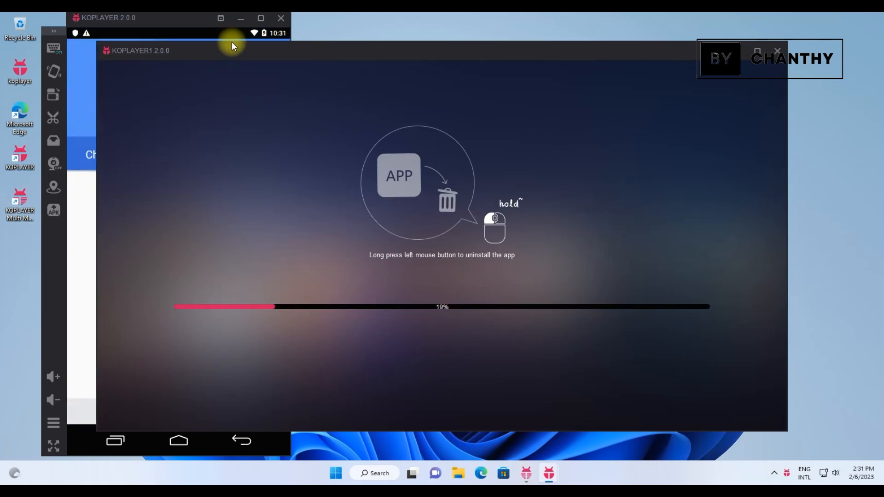
pyautogui.click(173, 23)
pyautogui.moveTo(464, 54); pyautogui.dragTo(516, 40)
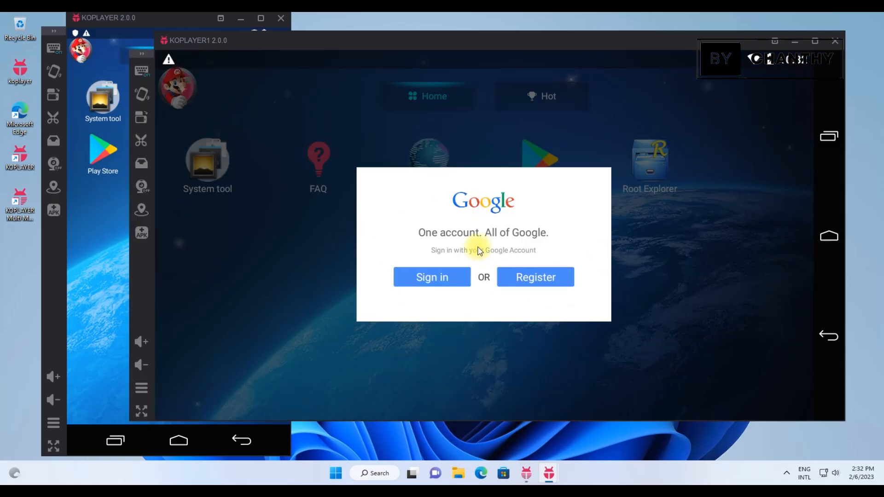
# Step: Leave KOPLAYER1's Google sign-in for its home screen and arrange both emulators in portrait on either side of the Multi Manager
pyautogui.click(438, 278)
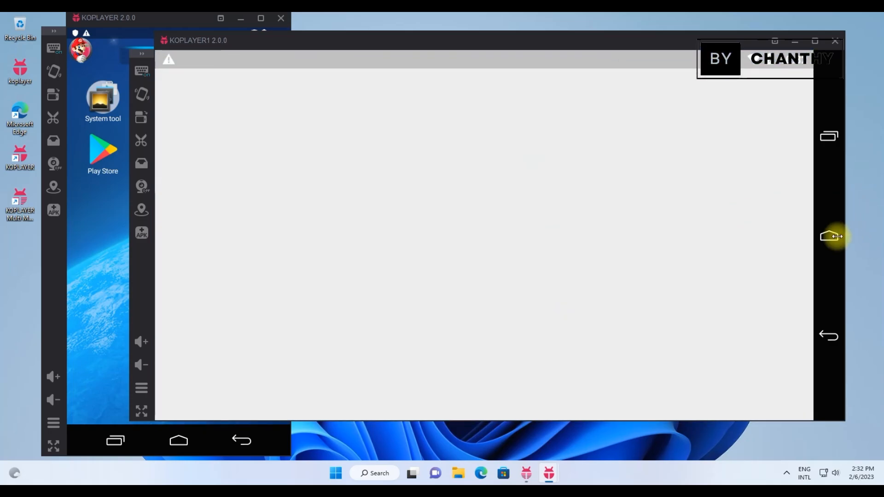
pyautogui.click(829, 236)
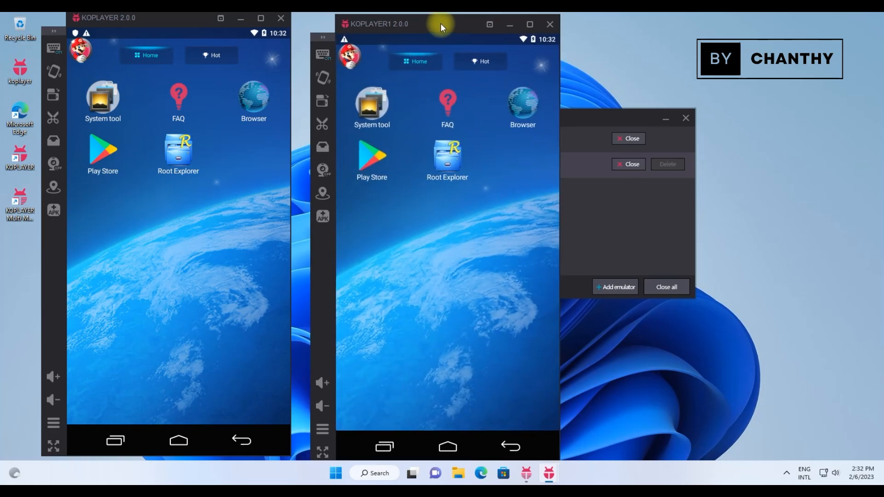
pyautogui.moveTo(434, 23); pyautogui.dragTo(616, 28)
pyautogui.moveTo(176, 18); pyautogui.dragTo(210, 38)
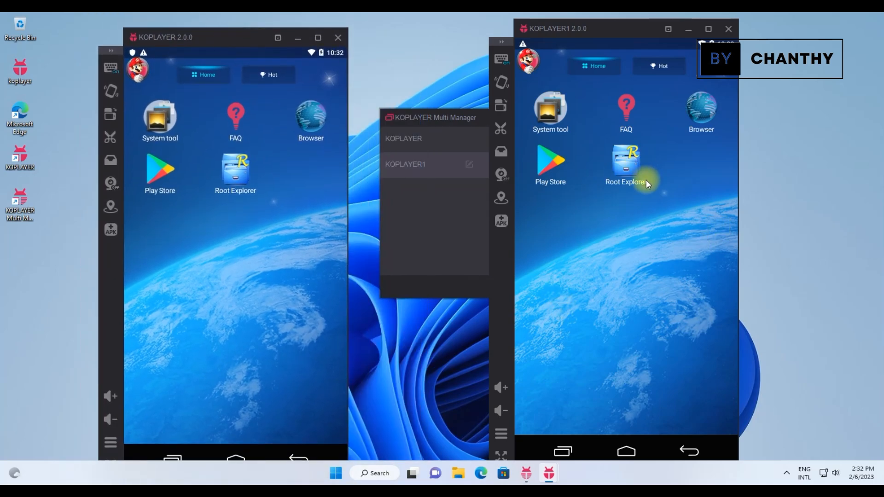
# Step: Exit the KOPLAYER1 emulator and the original KOPLAYER emulator
pyautogui.click(728, 29)
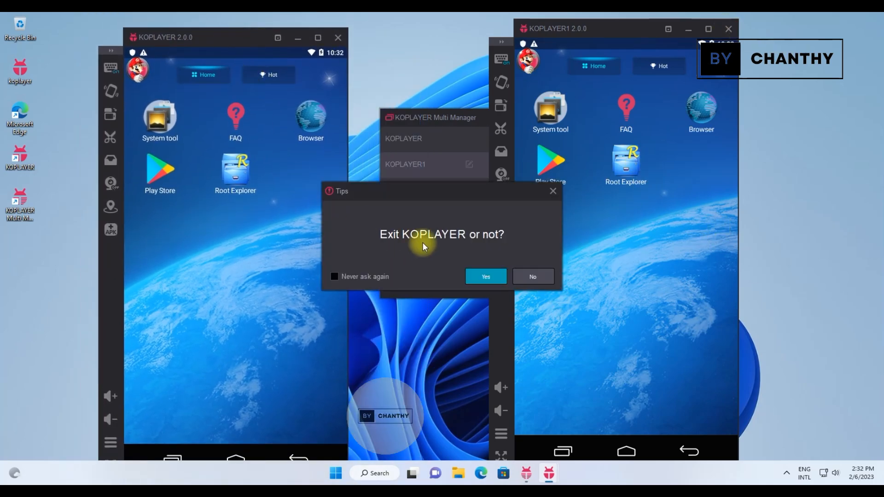
pyautogui.click(479, 276)
pyautogui.click(338, 37)
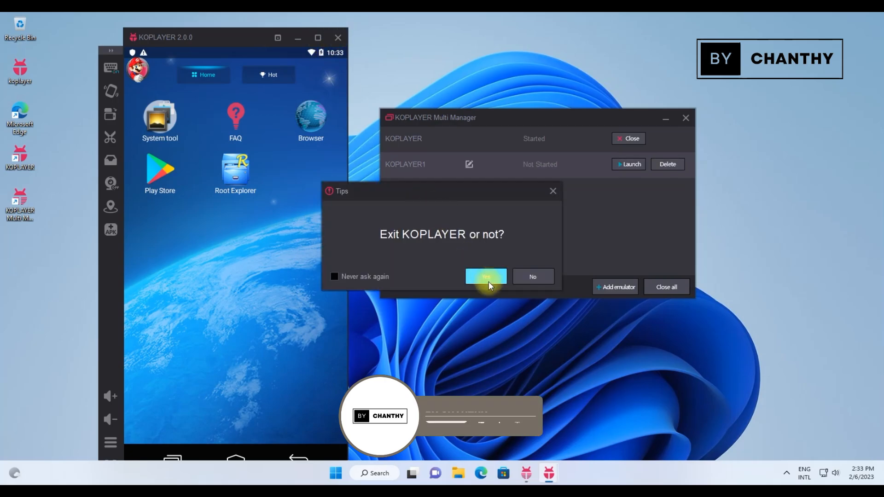
pyautogui.click(485, 277)
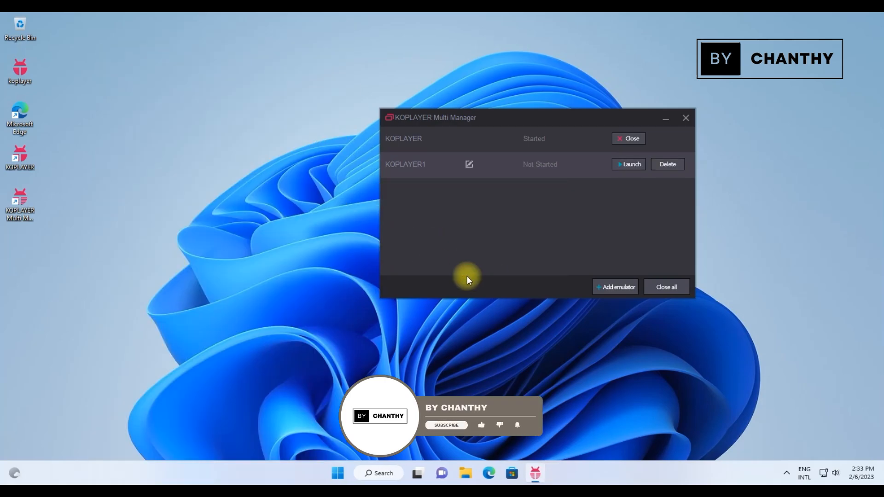
# Step: Add a new emulator with initial data in the Multi Manager and close the manager
pyautogui.click(615, 288)
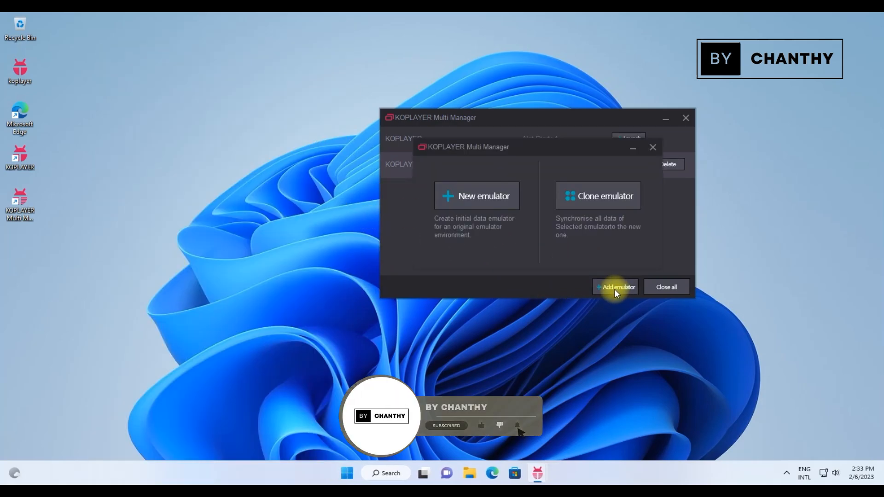
pyautogui.click(478, 197)
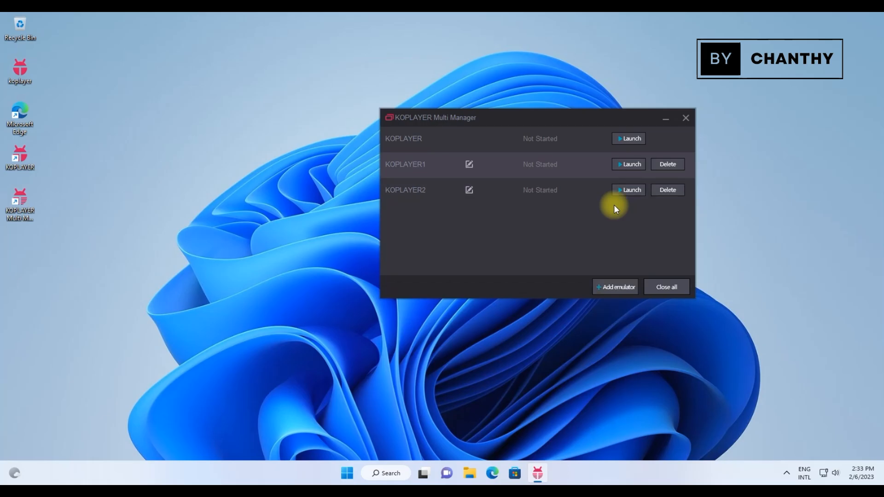
pyautogui.click(686, 119)
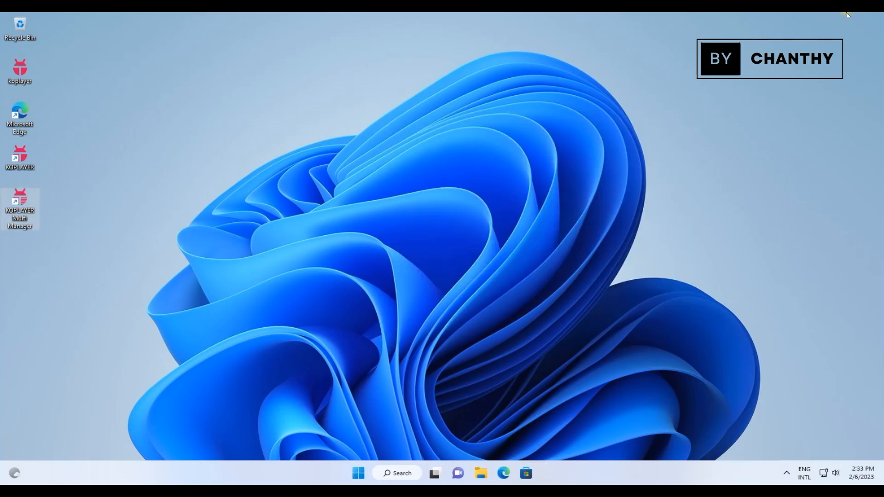